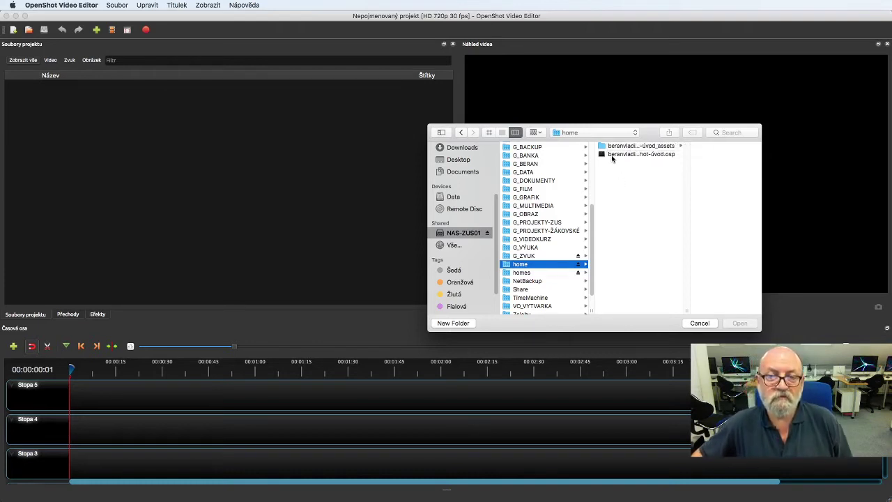
- Open the openshot-úvod .osp project from the home folder and narrow its window to uncover the MATERIAL-VIDEO folder
{"action": "left_click", "coordinate": [612, 157]}
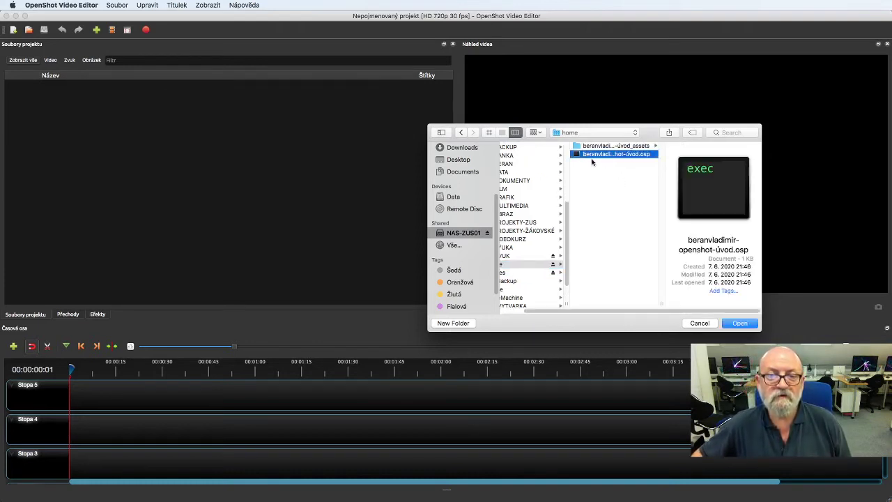
{"action": "left_click", "coordinate": [739, 324]}
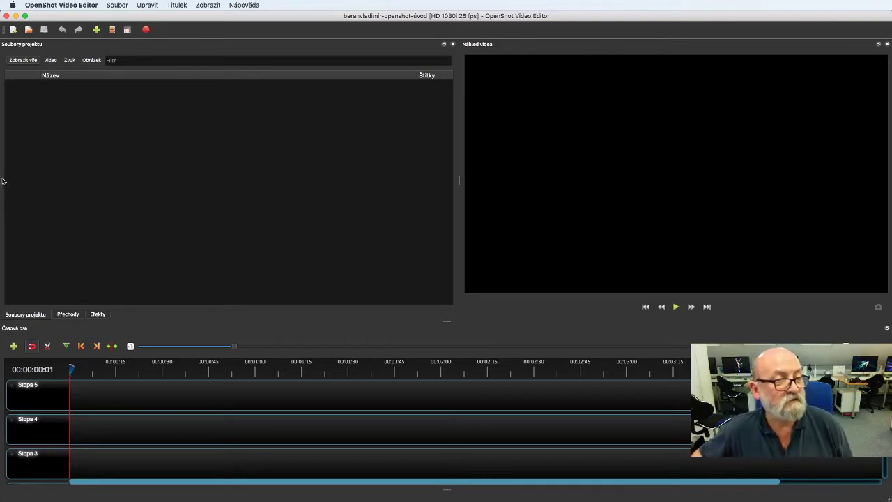
{"action": "left_click_drag", "start_coordinate": [1, 179], "coordinate": [190, 172]}
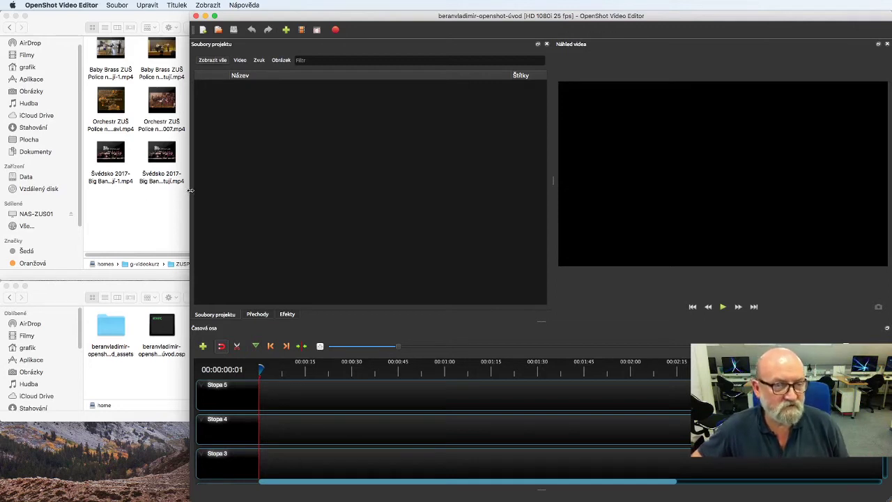
{"action": "left_click_drag", "start_coordinate": [190, 190], "coordinate": [433, 196]}
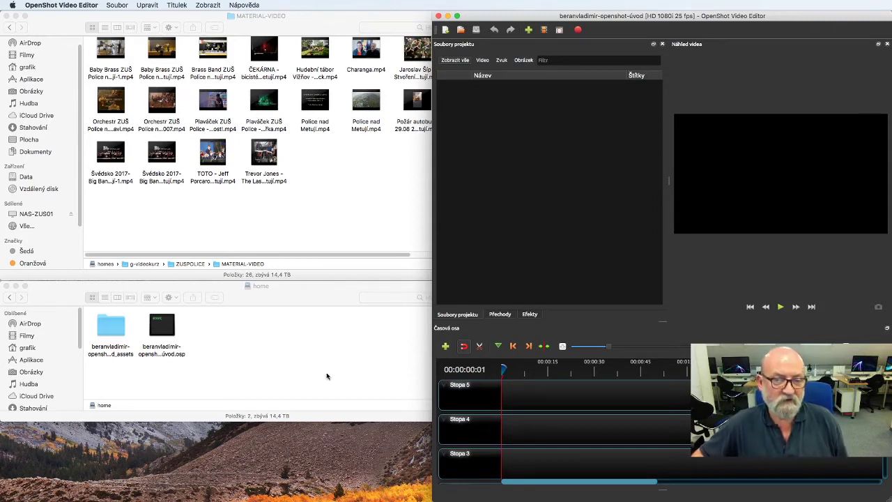
- Import "Baby Brass ZUŠ Police nad Metují-1.mp4" from the MATERIAL-VIDEO folder into the project files
{"action": "left_click", "coordinate": [104, 59]}
{"action": "left_click_drag", "start_coordinate": [101, 50], "coordinate": [558, 118]}
{"action": "left_click", "coordinate": [618, 177]}
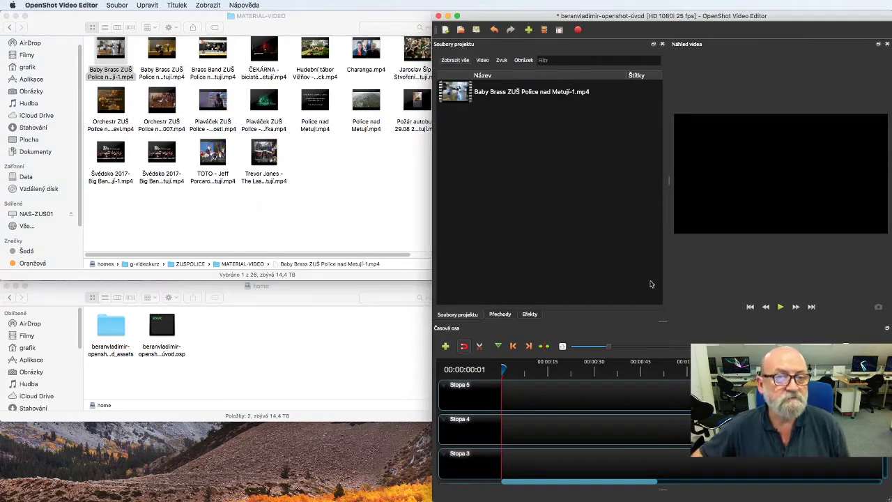
- Add the "Stvoření Světa - Big Band" and "Požár autobusu 29.08 2019" videos from the MATERIAL-VIDEO folder to the project files
{"action": "left_click", "coordinate": [401, 175]}
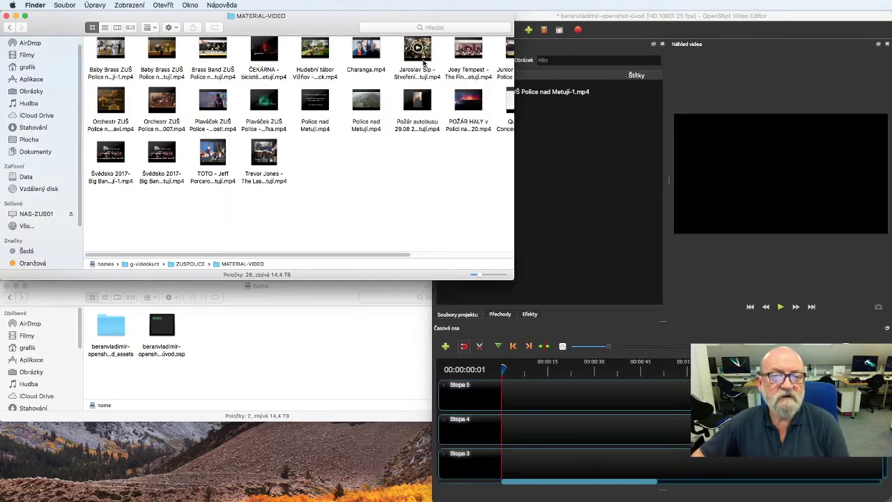
{"action": "left_click_drag", "start_coordinate": [423, 63], "coordinate": [565, 164]}
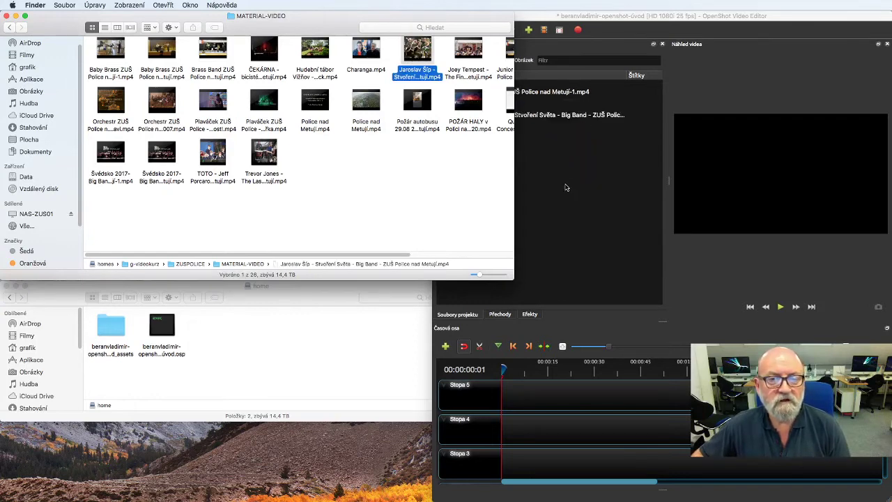
{"action": "left_click", "coordinate": [548, 275]}
{"action": "left_click", "coordinate": [349, 219]}
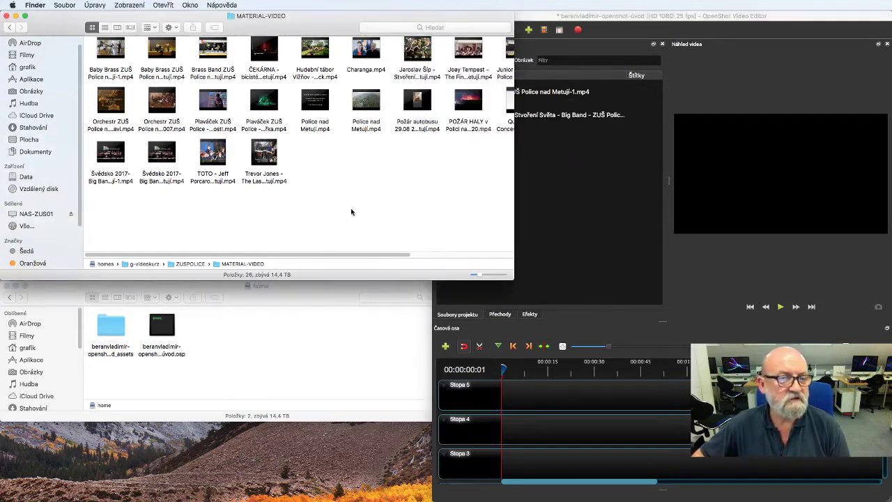
{"action": "mouse_move", "coordinate": [423, 111]}
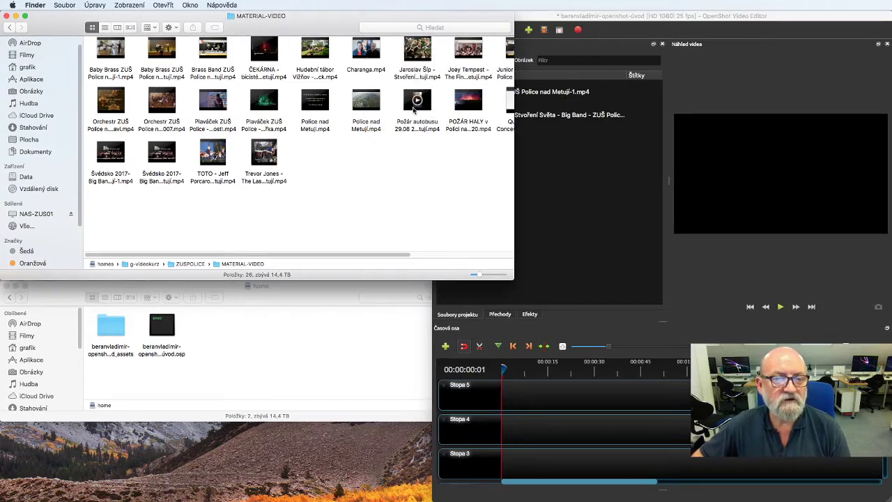
{"action": "left_click", "coordinate": [416, 105]}
{"action": "left_click_drag", "start_coordinate": [415, 105], "coordinate": [557, 162]}
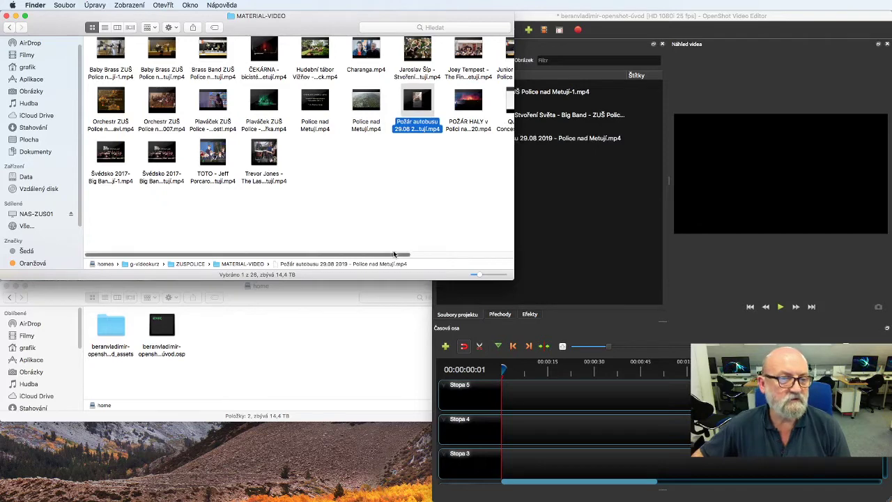
- Import the "The Last Of The Mohicans - Big Band" video and widen the project window back to the full screen width
{"action": "left_click", "coordinate": [256, 162]}
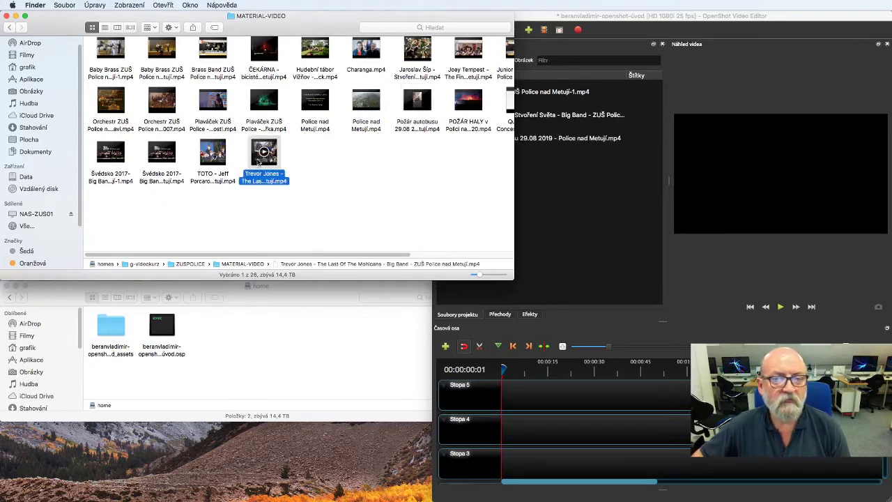
{"action": "left_click_drag", "start_coordinate": [258, 162], "coordinate": [549, 195]}
{"action": "left_click", "coordinate": [537, 258]}
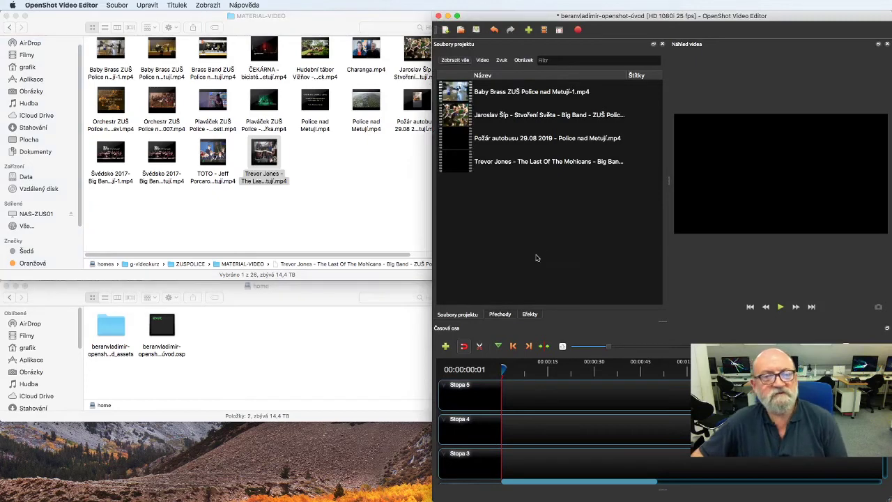
{"action": "left_click_drag", "start_coordinate": [433, 209], "coordinate": [1, 204]}
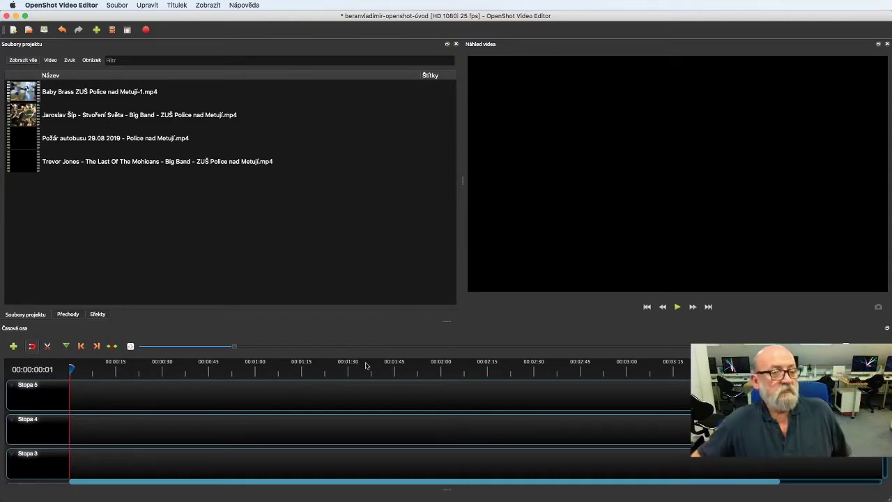
- Preview the Baby Brass clip, play it from the start, skip ahead to about 4:10, and close the preview
{"action": "left_click", "coordinate": [20, 93]}
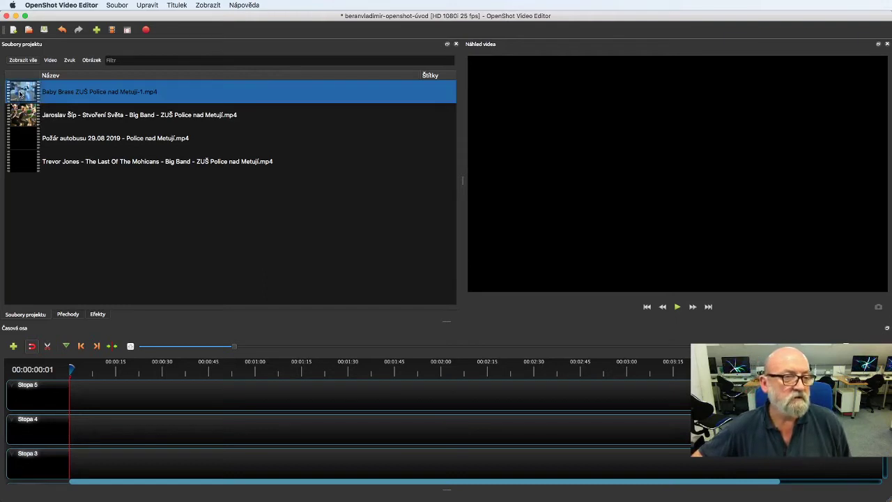
{"action": "right_click", "coordinate": [20, 95]}
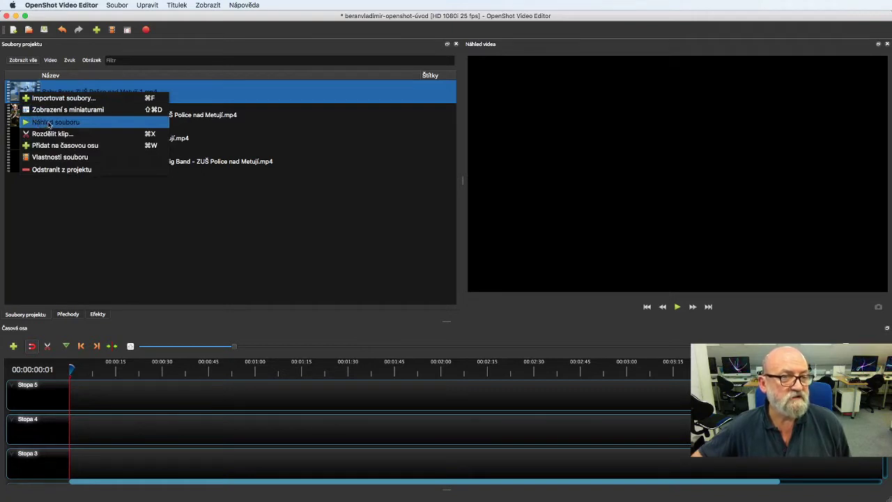
{"action": "left_click", "coordinate": [51, 124]}
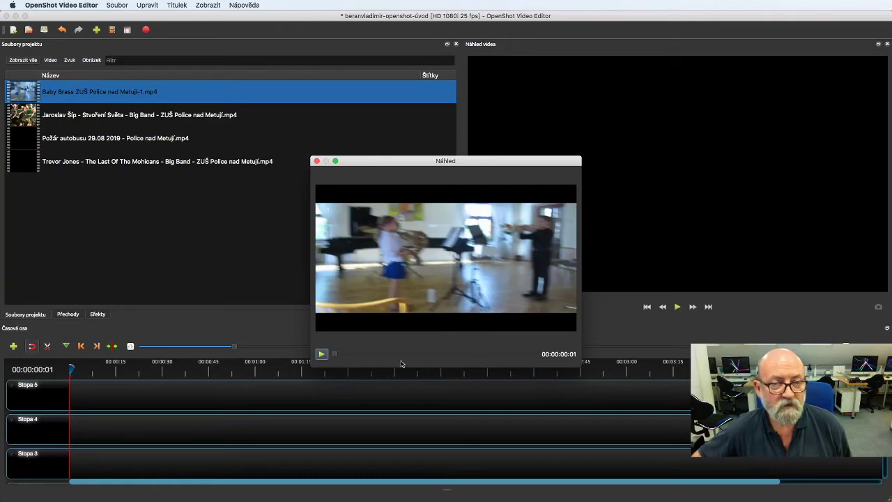
{"action": "left_click", "coordinate": [322, 355]}
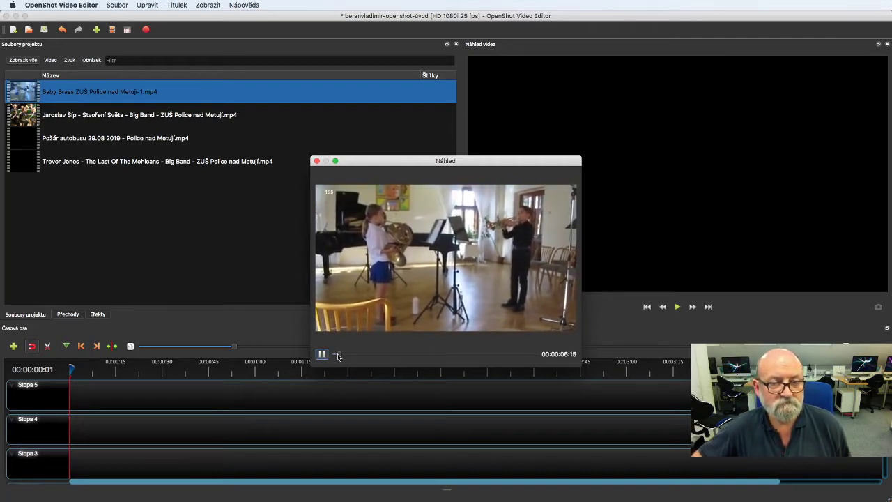
{"action": "left_click_drag", "start_coordinate": [338, 354], "coordinate": [423, 356]}
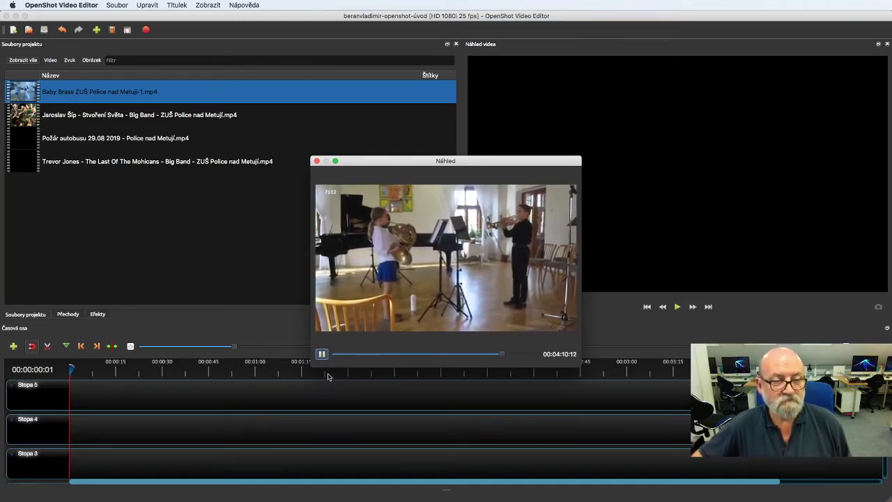
{"action": "left_click", "coordinate": [321, 354]}
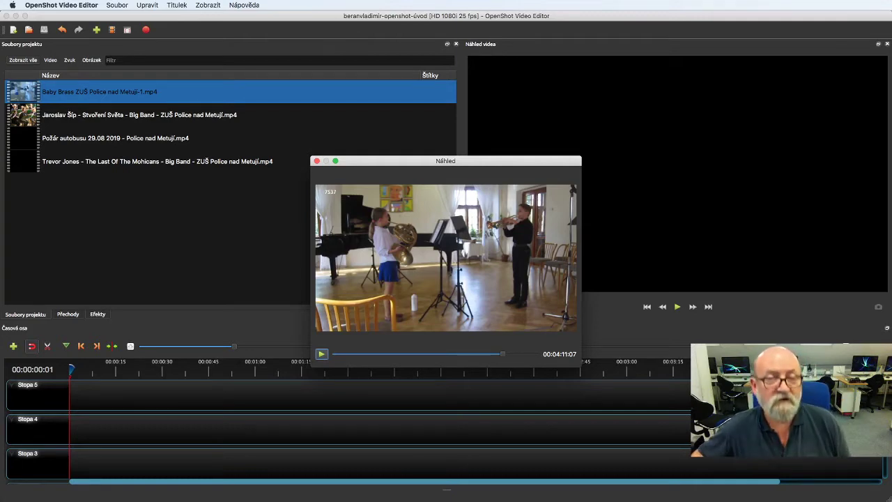
{"action": "left_click", "coordinate": [316, 161]}
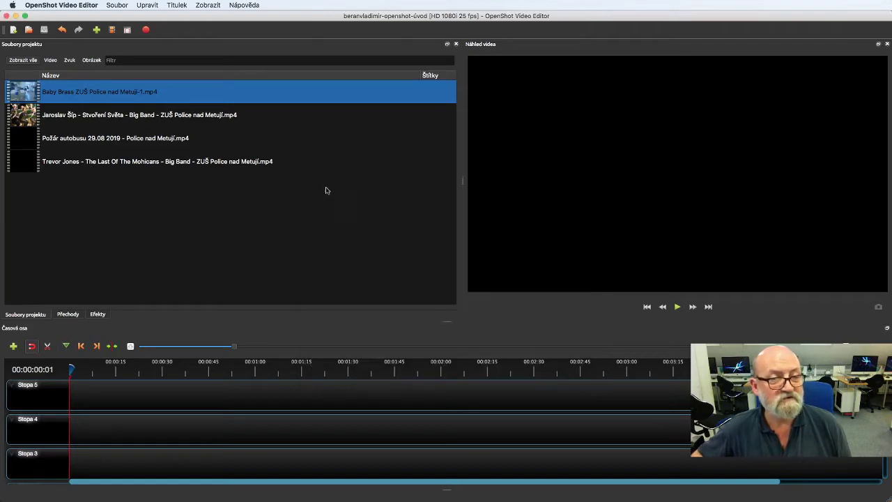
- Preview the first few seconds of the "Stvoření Světa - Big Band" clip and close the preview
{"action": "right_click", "coordinate": [25, 111]}
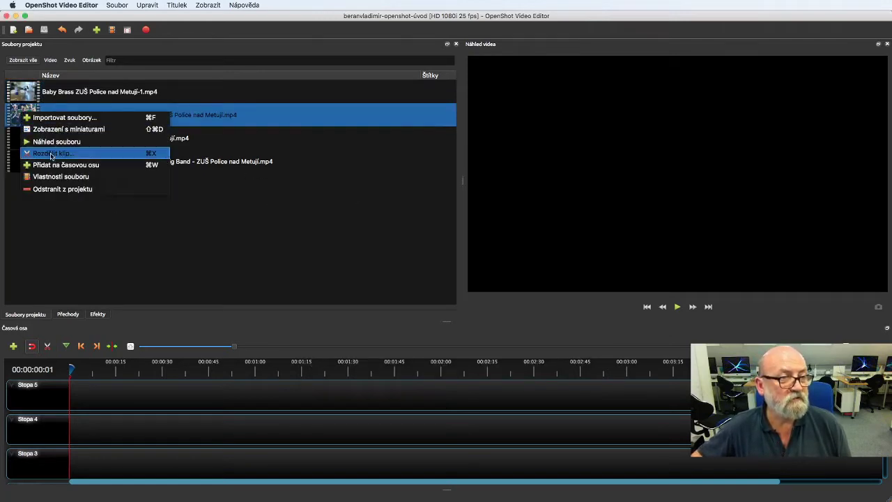
{"action": "left_click", "coordinate": [51, 143]}
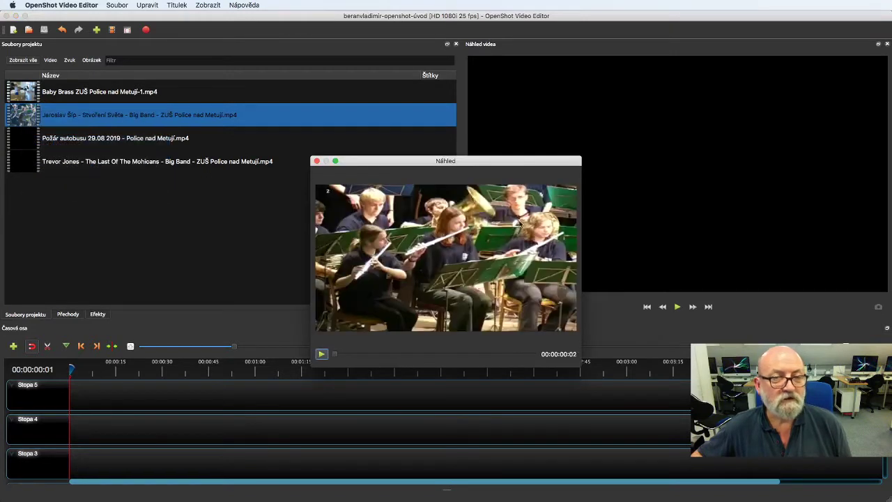
{"action": "left_click", "coordinate": [322, 354]}
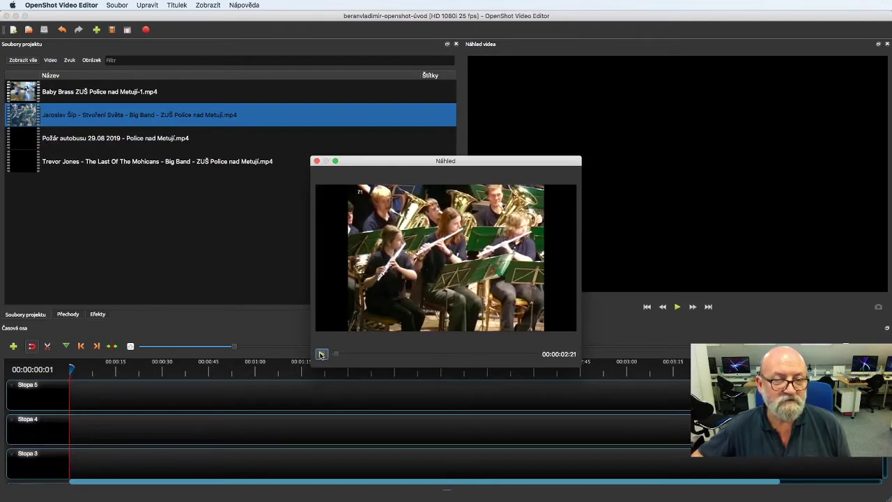
{"action": "left_click", "coordinate": [321, 354]}
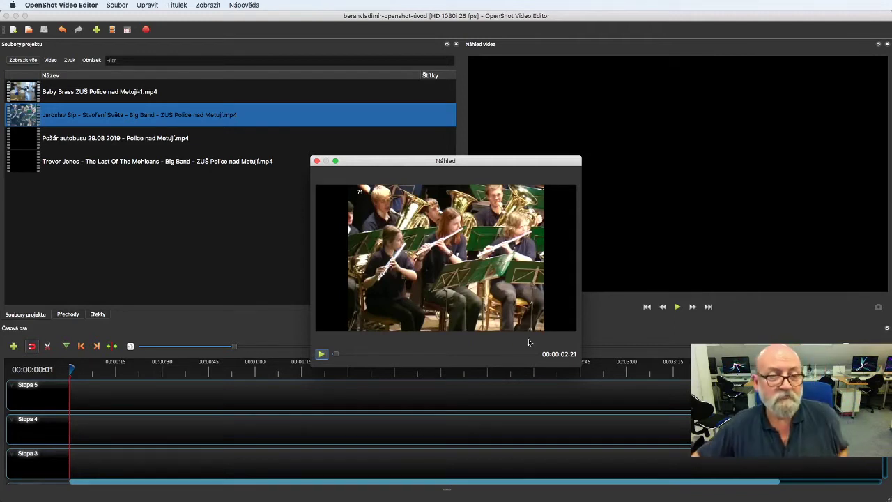
{"action": "left_click", "coordinate": [316, 161]}
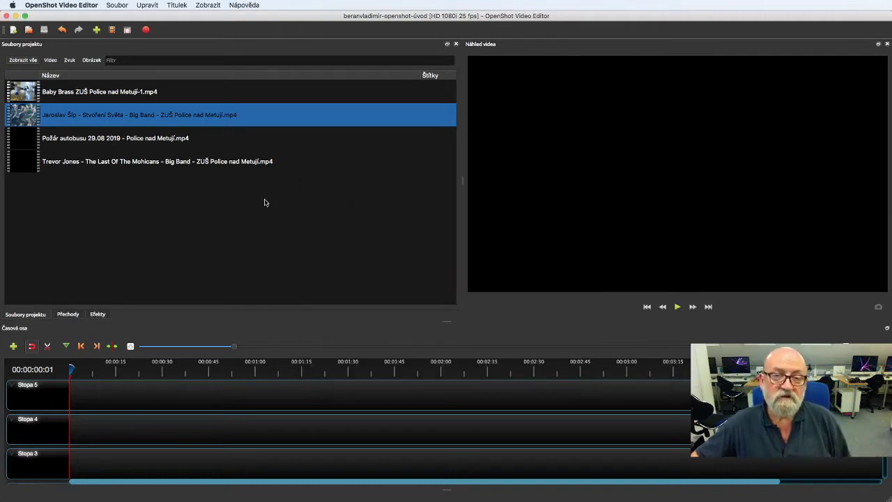
- Open a preview of the "Požár autobusu 29.08 2019" clip and play its opening title for about three seconds
{"action": "left_click", "coordinate": [23, 142]}
{"action": "right_click", "coordinate": [23, 141]}
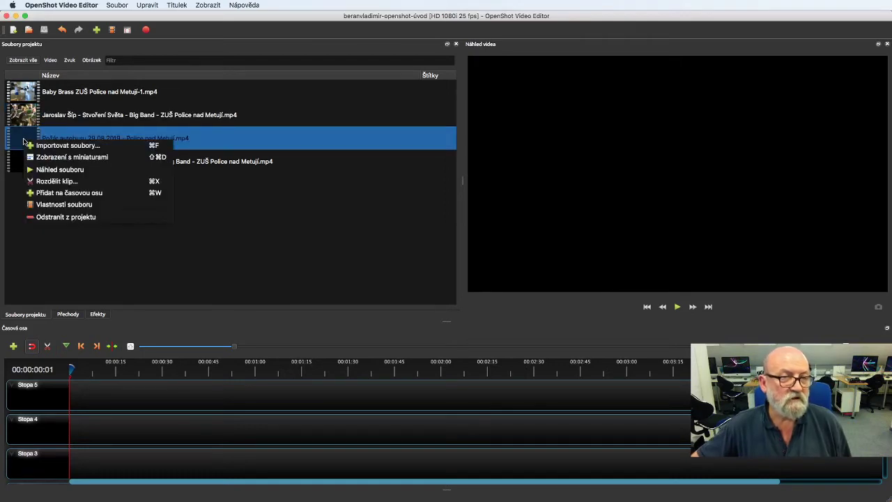
{"action": "left_click", "coordinate": [44, 171]}
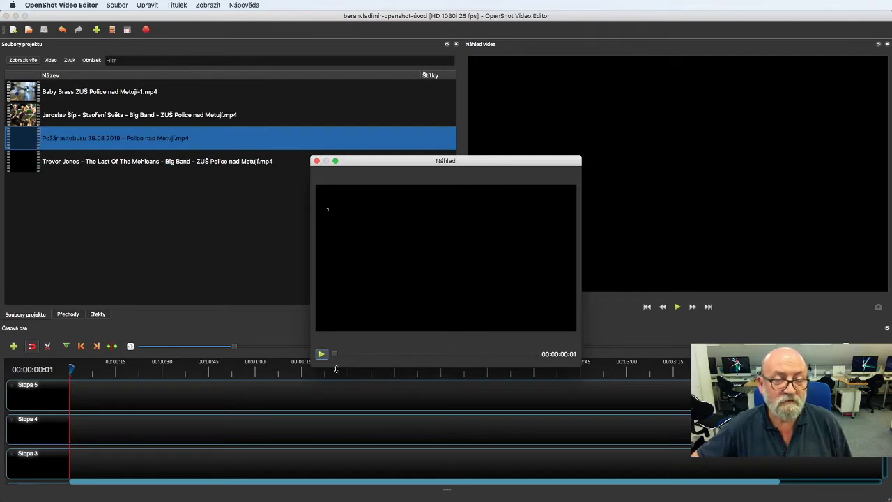
{"action": "left_click", "coordinate": [321, 354]}
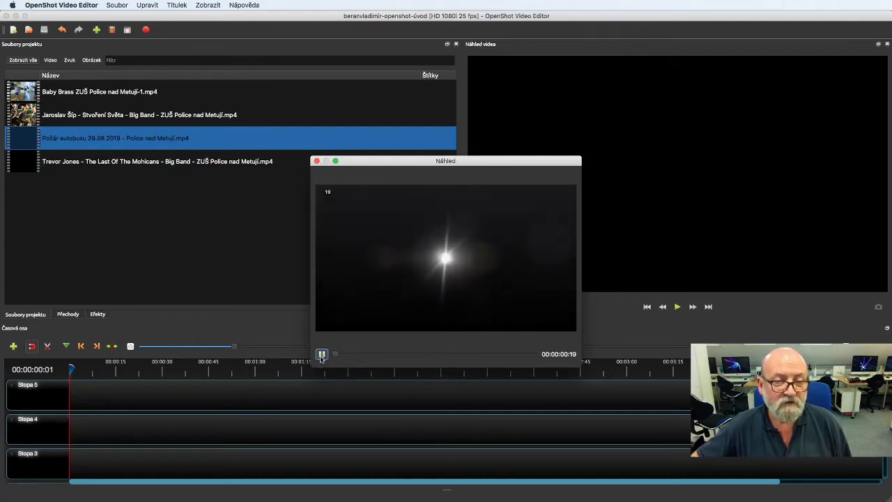
{"action": "left_click", "coordinate": [321, 355]}
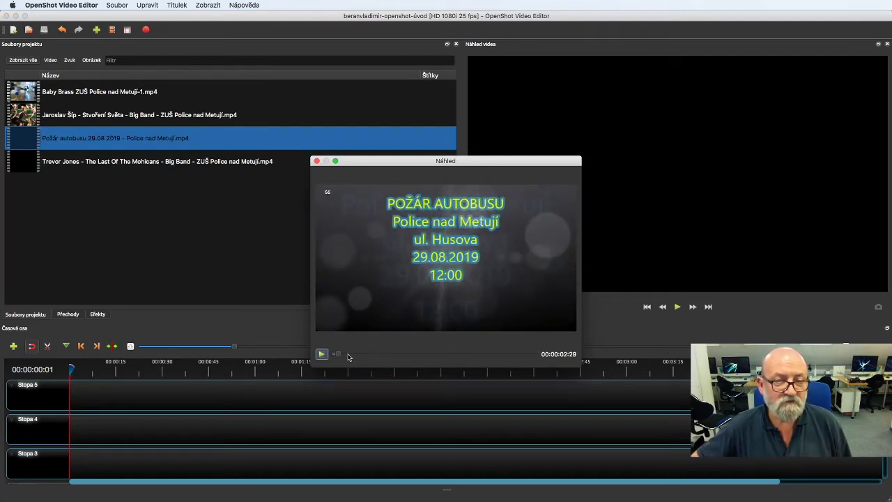
- Scrub the bus fire preview to about 27 seconds, play the footage from there, and move back to about 9 seconds
{"action": "left_click_drag", "start_coordinate": [337, 355], "coordinate": [369, 355]}
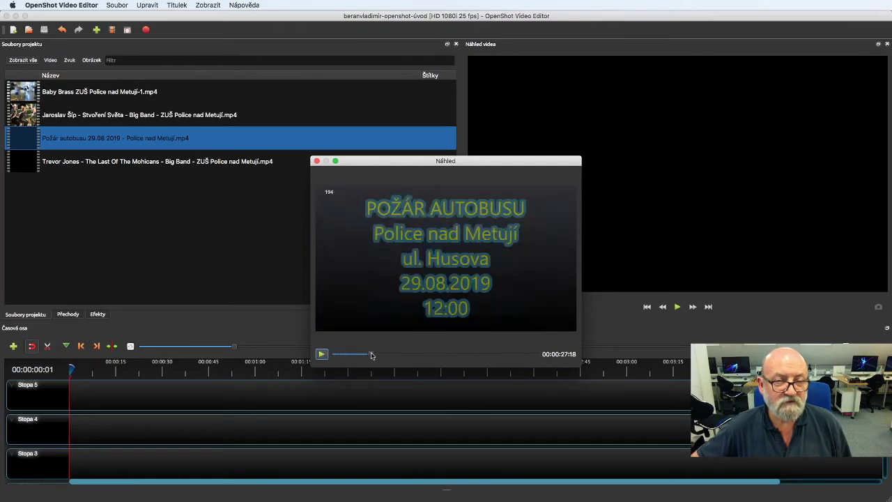
{"action": "left_click", "coordinate": [321, 355]}
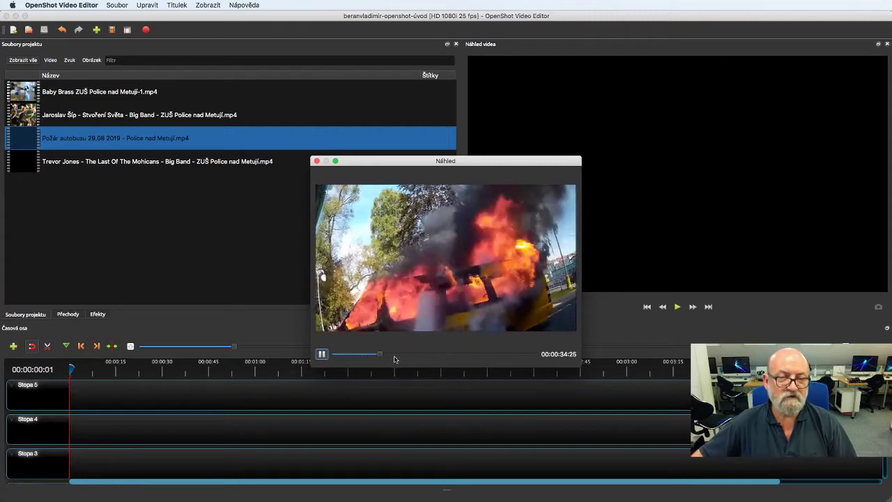
{"action": "key", "text": "space"}
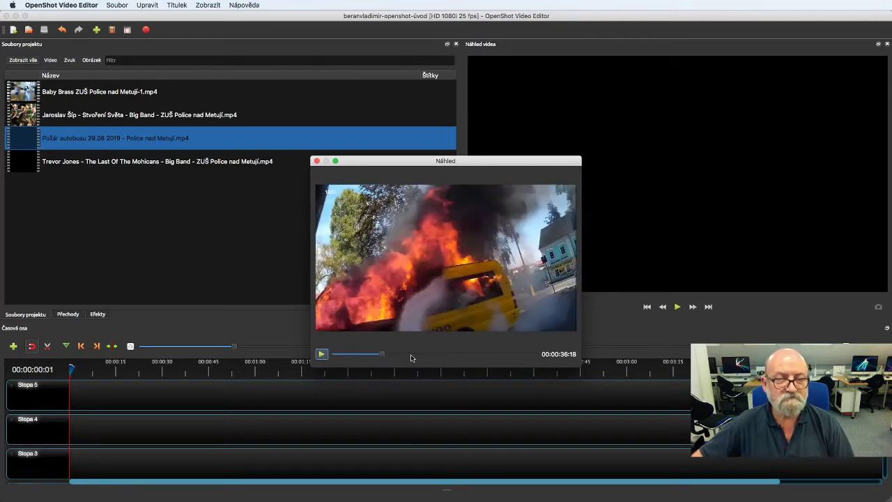
{"action": "left_click", "coordinate": [357, 356]}
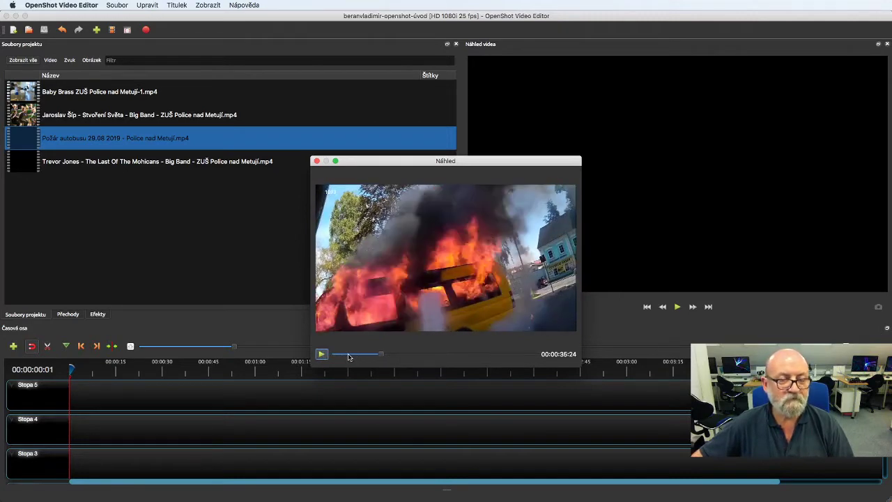
{"action": "left_click", "coordinate": [373, 356]}
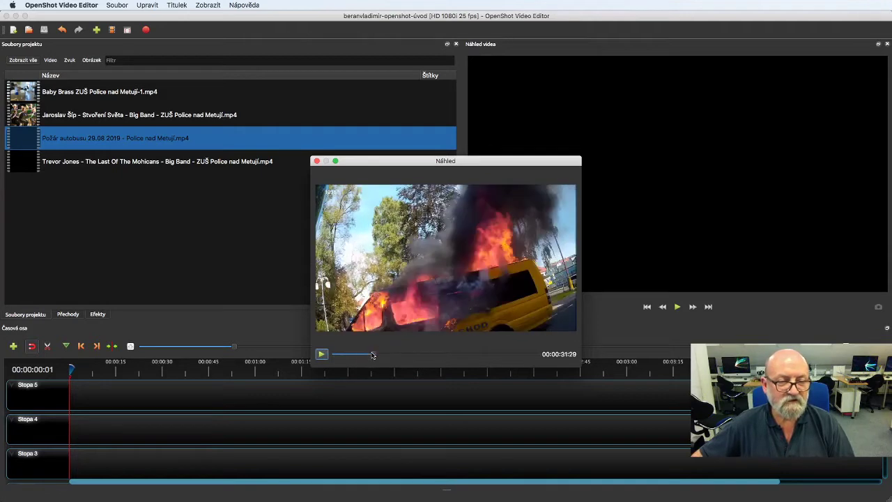
{"action": "left_click_drag", "start_coordinate": [373, 355], "coordinate": [346, 357]}
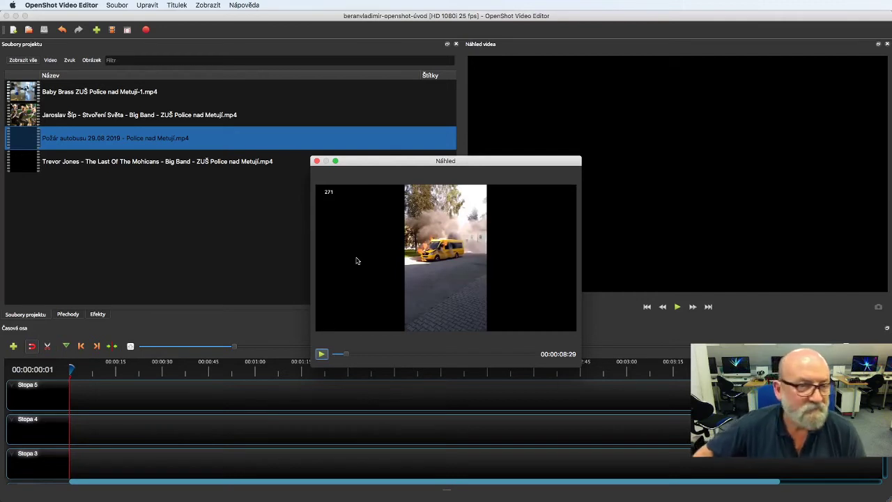
- Close the bus fire preview, preview the opening of the "The Last Of The Mohicans" clip, skip to about 1:30, and close it
{"action": "left_click", "coordinate": [316, 161]}
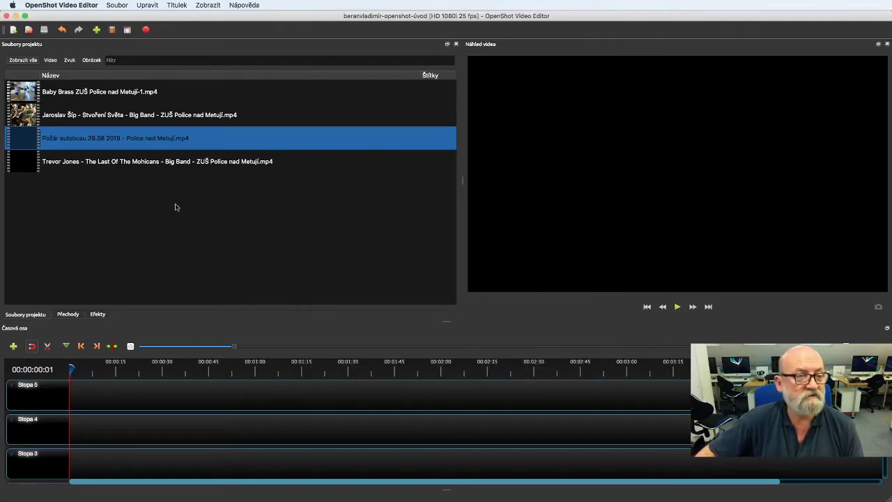
{"action": "left_click", "coordinate": [22, 164]}
{"action": "right_click", "coordinate": [22, 164]}
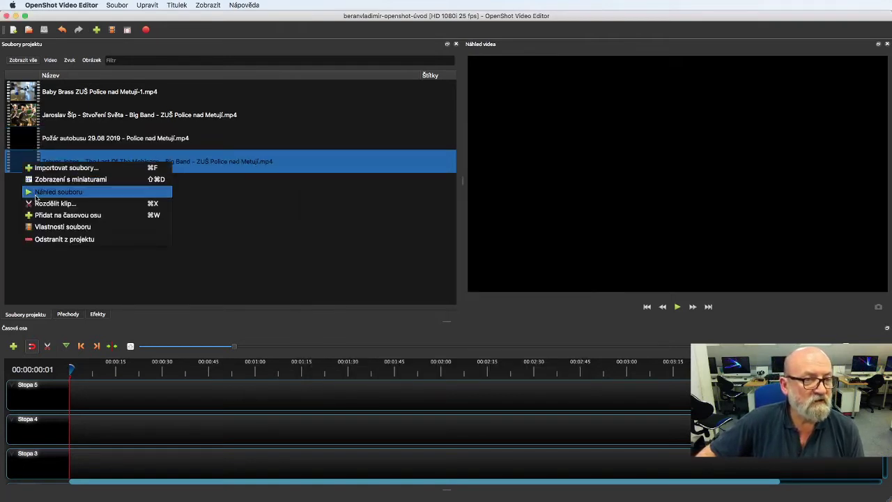
{"action": "left_click", "coordinate": [38, 195]}
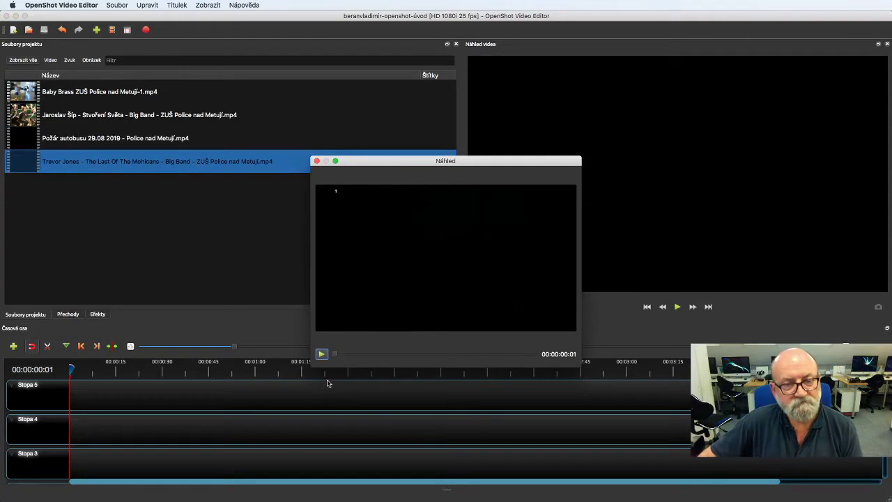
{"action": "left_click", "coordinate": [322, 354]}
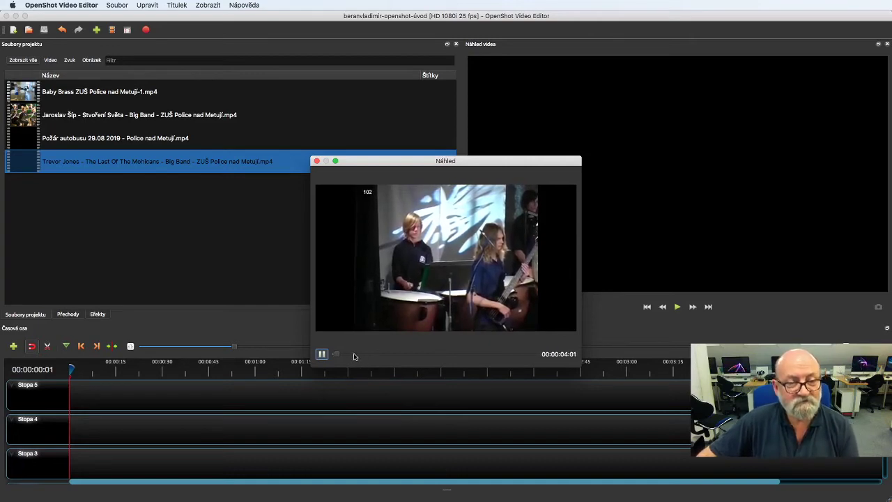
{"action": "key", "text": "space"}
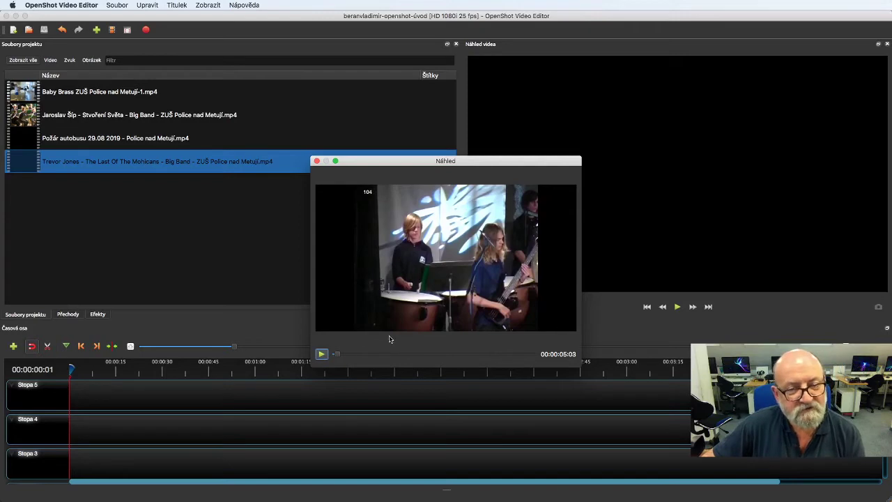
{"action": "left_click_drag", "start_coordinate": [337, 354], "coordinate": [386, 356]}
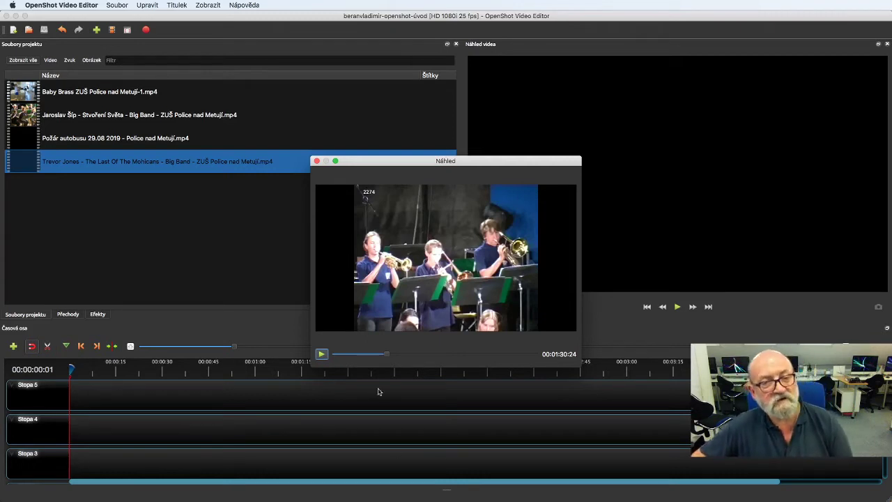
{"action": "left_click", "coordinate": [316, 161]}
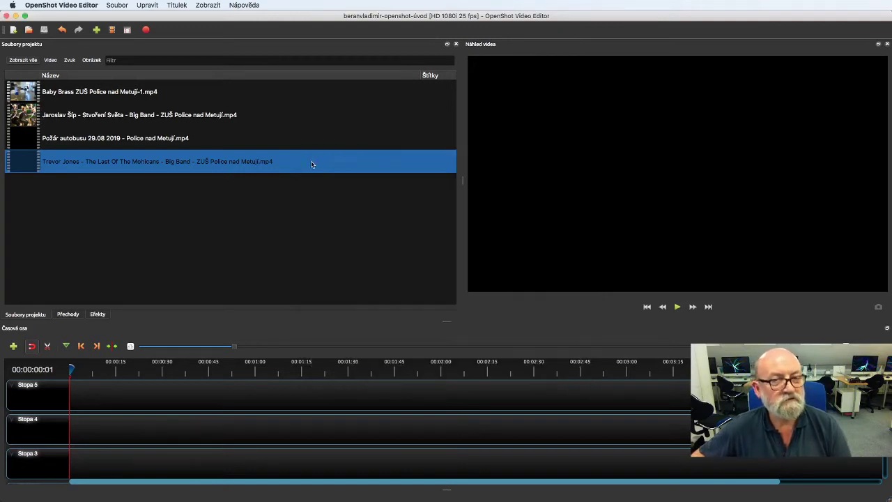
{"action": "left_click", "coordinate": [18, 91]}
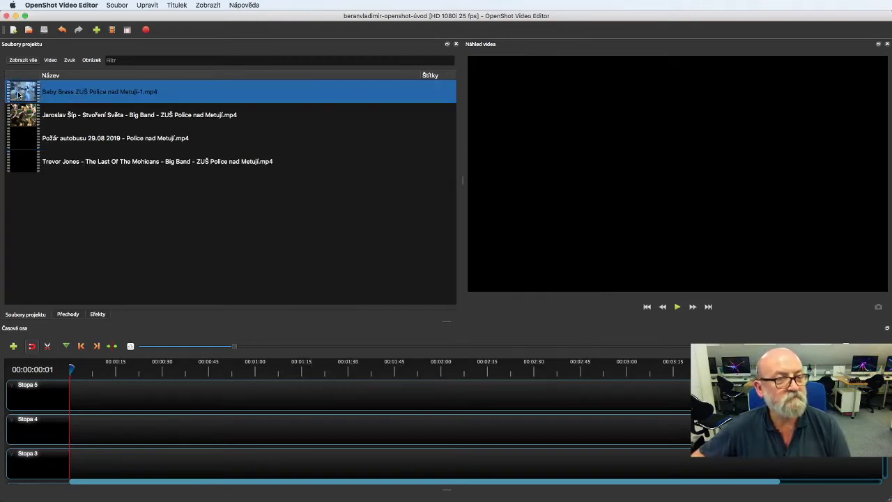
{"action": "left_click", "coordinate": [21, 116]}
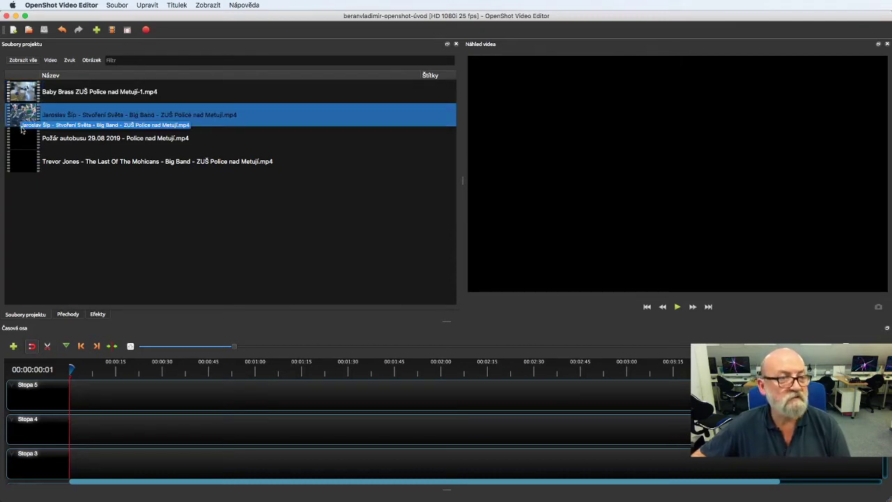
{"action": "left_click", "coordinate": [21, 138]}
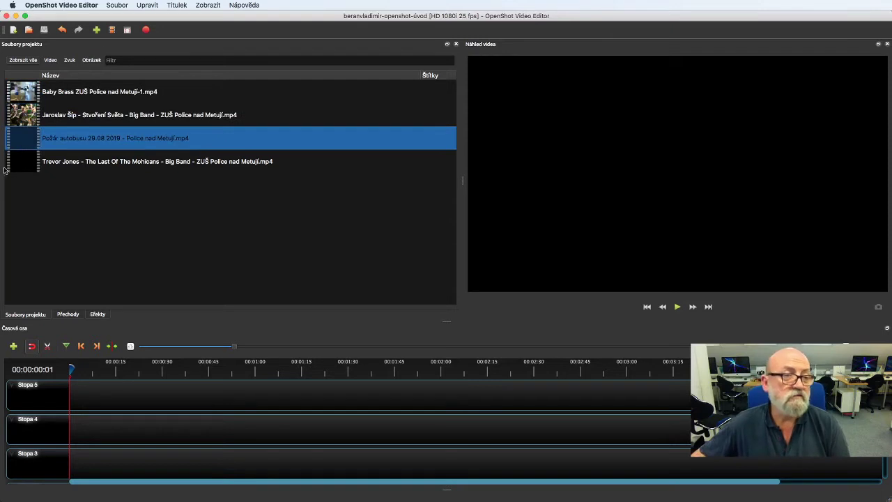
{"action": "left_click", "coordinate": [24, 163]}
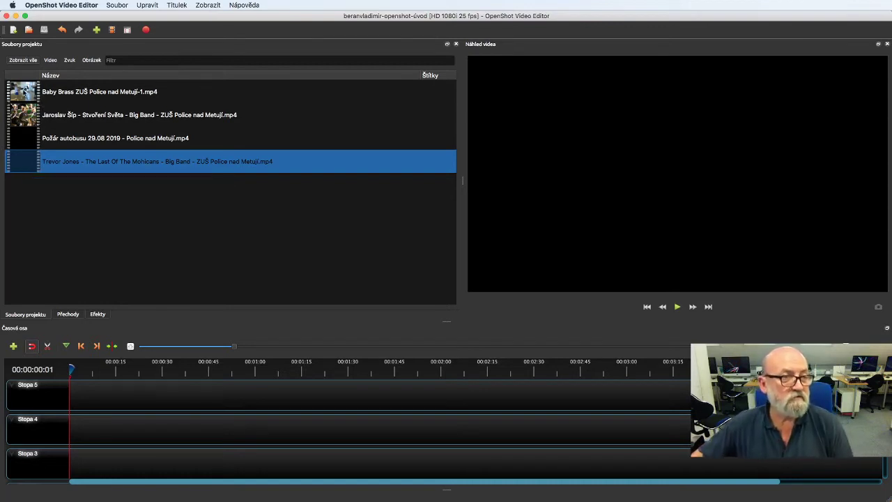
- Place the Baby Brass clip at the start of track Stopa 5 and move the playhead to about 1:46
{"action": "left_click_drag", "start_coordinate": [24, 92], "coordinate": [88, 414]}
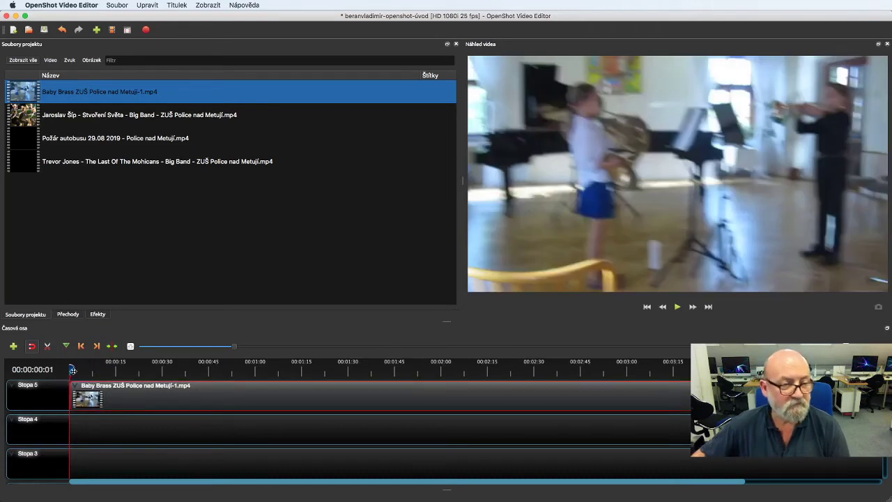
{"action": "left_click_drag", "start_coordinate": [74, 371], "coordinate": [399, 375]}
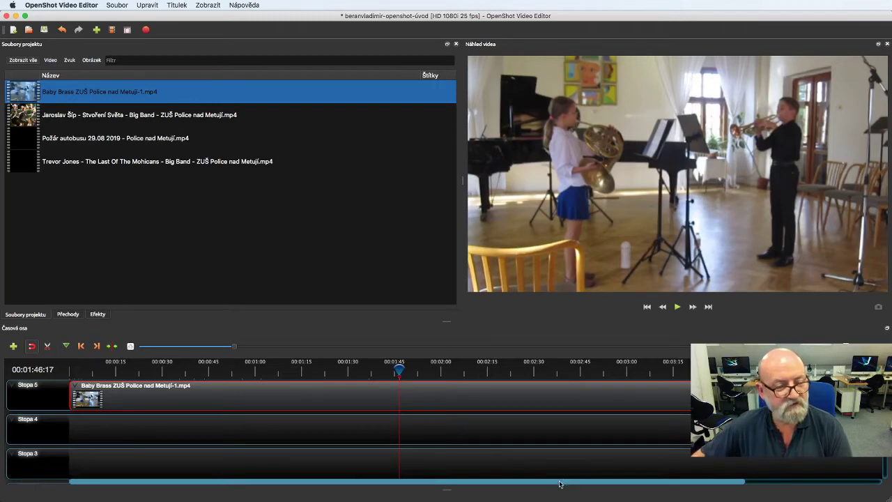
- Add the "Stvoření Světa - Big Band" clip to Stopa 5 and snap it directly against the end of the Baby Brass clip
{"action": "left_click_drag", "start_coordinate": [559, 483], "coordinate": [473, 479]}
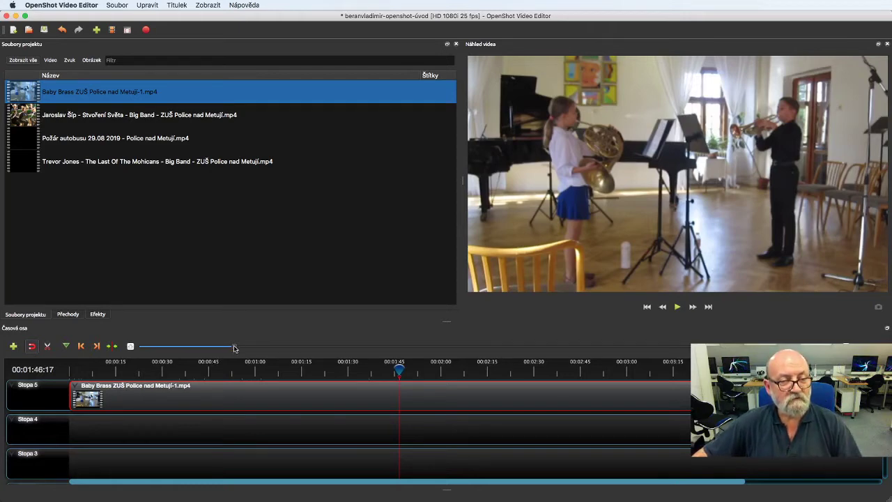
{"action": "left_click_drag", "start_coordinate": [237, 349], "coordinate": [280, 350]}
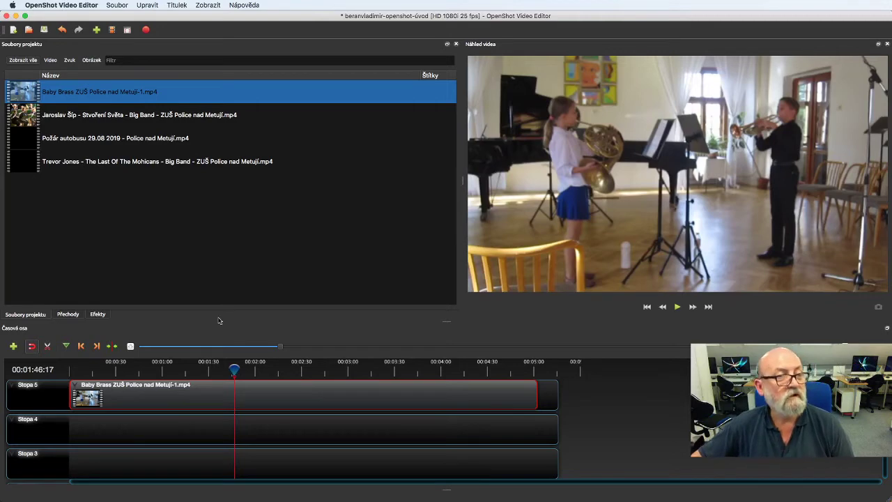
{"action": "left_click_drag", "start_coordinate": [32, 116], "coordinate": [554, 389]}
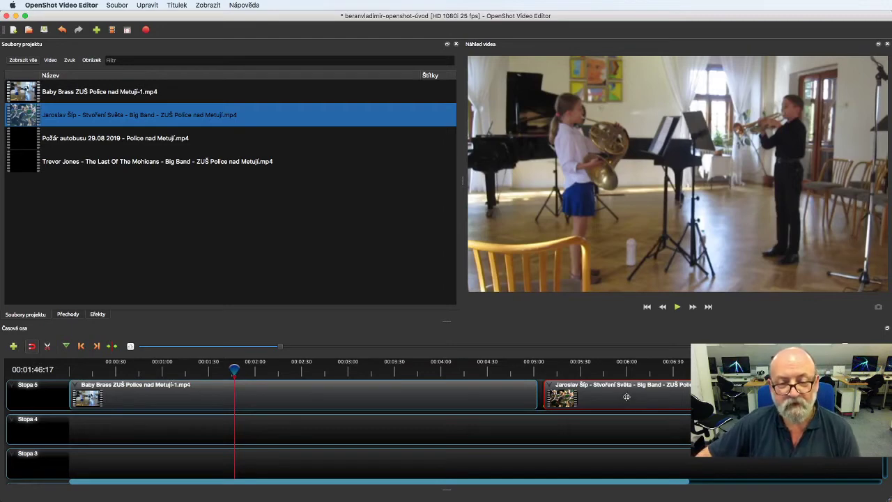
{"action": "left_click_drag", "start_coordinate": [622, 398], "coordinate": [624, 398]}
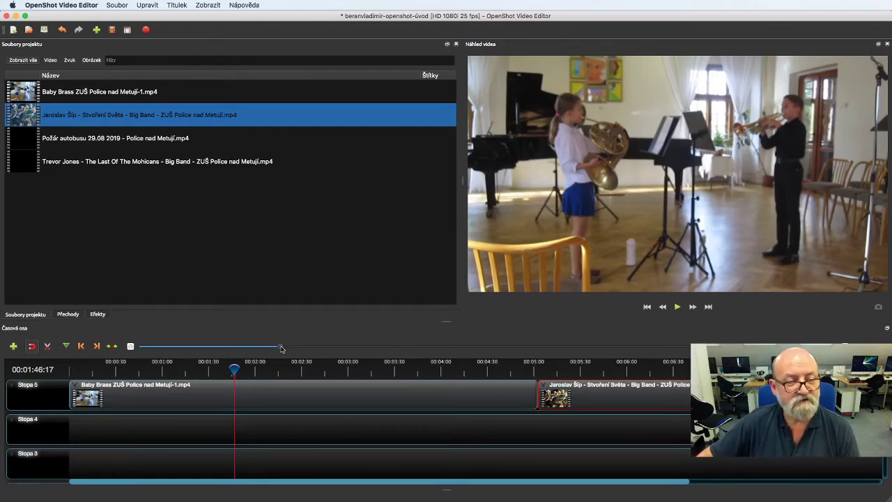
- Append the "Požár autobusu 29.08 2019" clip and the "The Last Of The Mohicans" clip end to end on Stopa 5
{"action": "left_click_drag", "start_coordinate": [281, 348], "coordinate": [302, 349]}
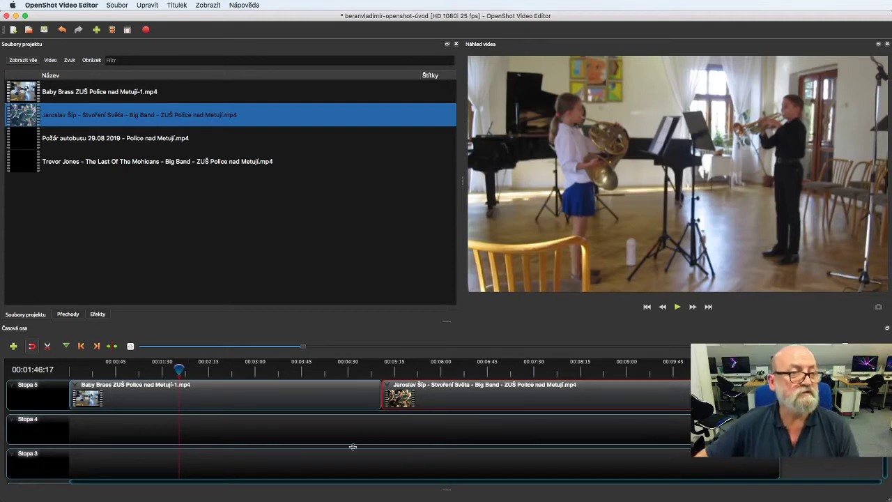
{"action": "left_click_drag", "start_coordinate": [19, 137], "coordinate": [767, 394]}
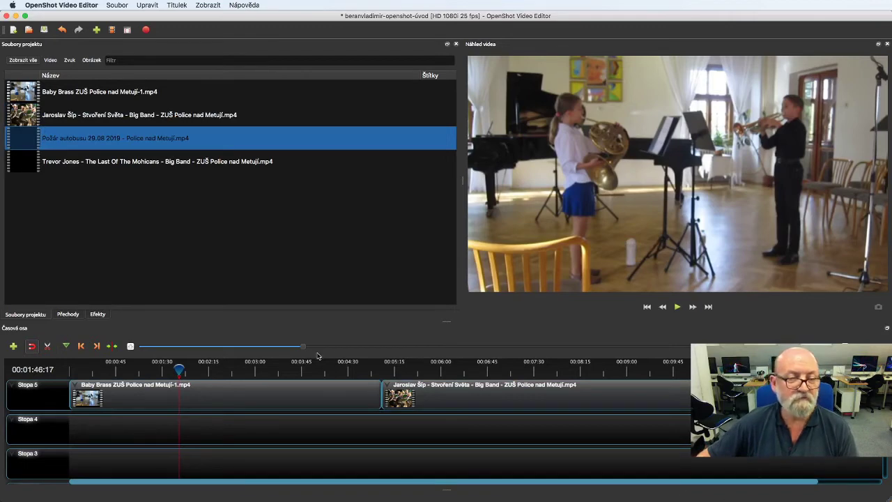
{"action": "left_click_drag", "start_coordinate": [307, 348], "coordinate": [342, 349]}
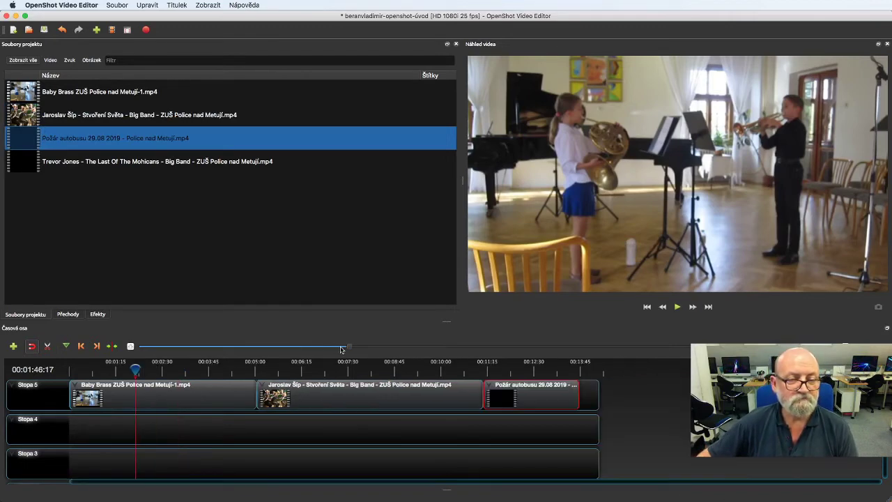
{"action": "left_click", "coordinate": [19, 162]}
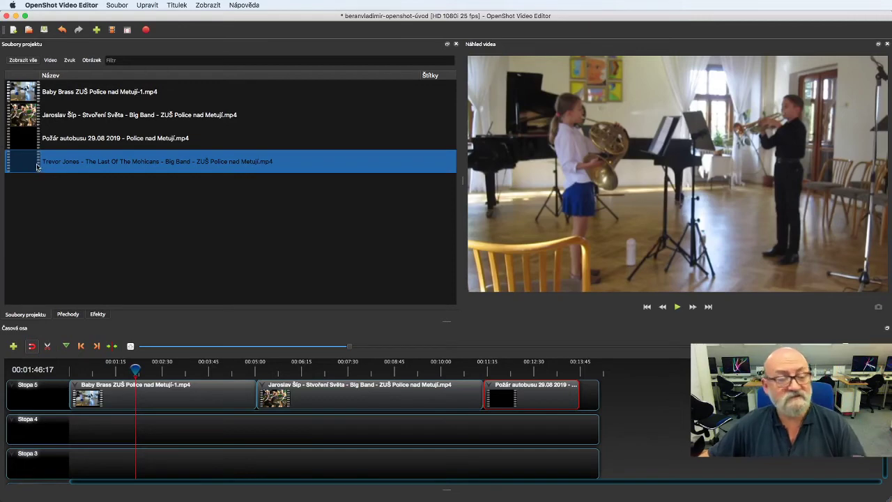
{"action": "left_click_drag", "start_coordinate": [21, 165], "coordinate": [579, 398]}
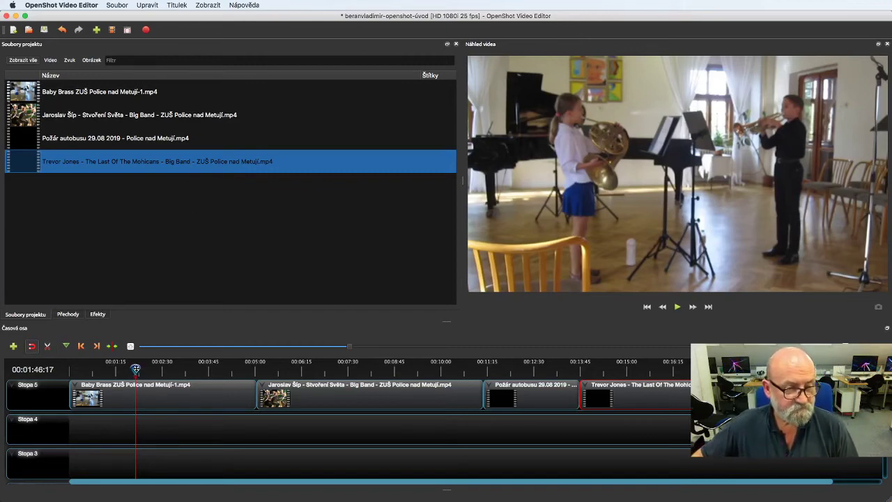
- Scrub the playhead to about 4:03 and 6:31, return it to the start, and play the timeline for about three seconds
{"action": "left_click_drag", "start_coordinate": [136, 368], "coordinate": [220, 368]}
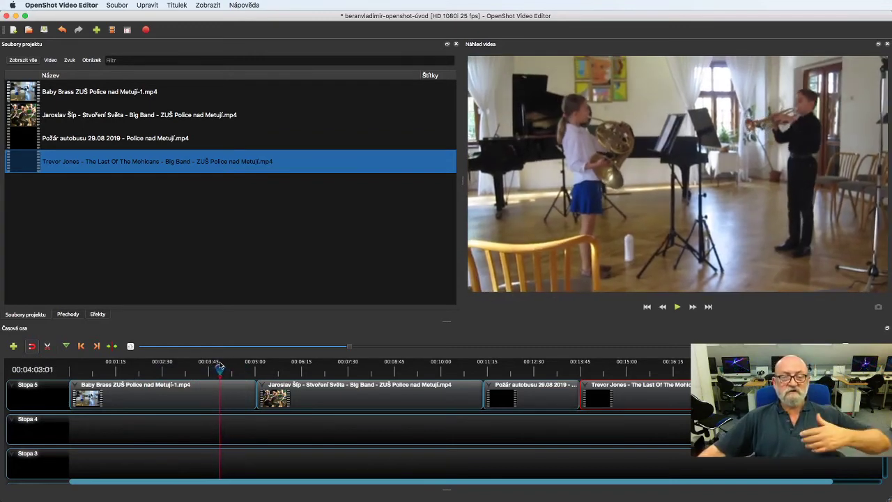
{"action": "left_click_drag", "start_coordinate": [220, 368], "coordinate": [311, 368]}
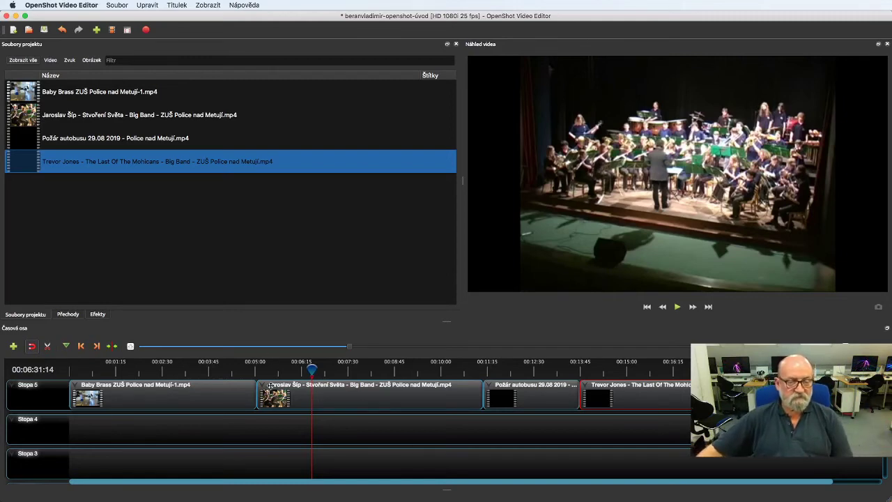
{"action": "left_click_drag", "start_coordinate": [311, 372], "coordinate": [59, 371]}
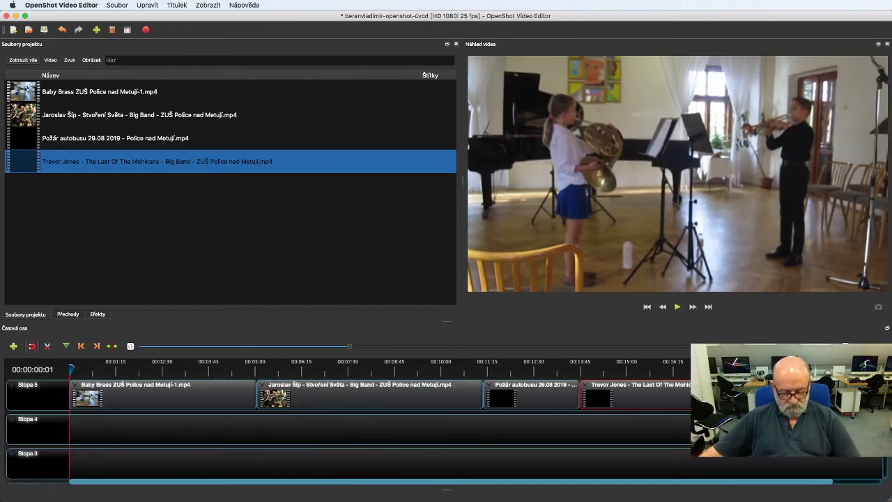
{"action": "key", "text": "space"}
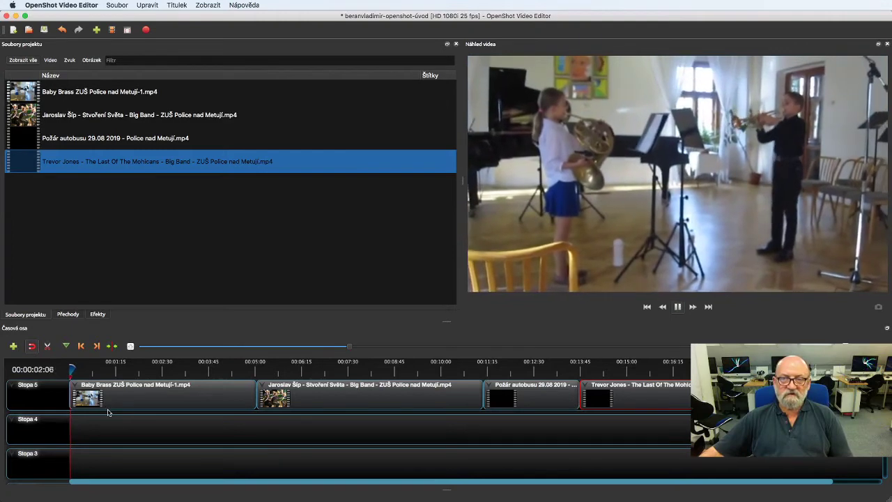
{"action": "key", "text": "space"}
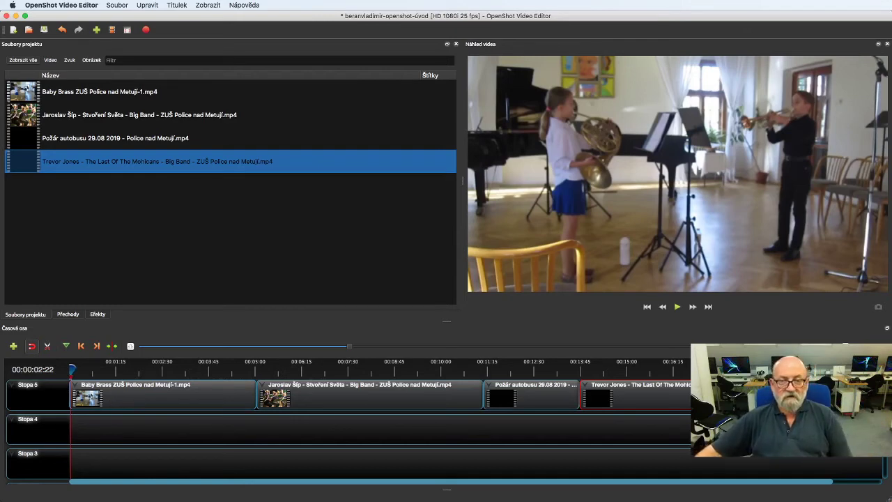
- Jump to the start and the end of the timeline, try rewinding from there, and return to the start
{"action": "left_click", "coordinate": [648, 307]}
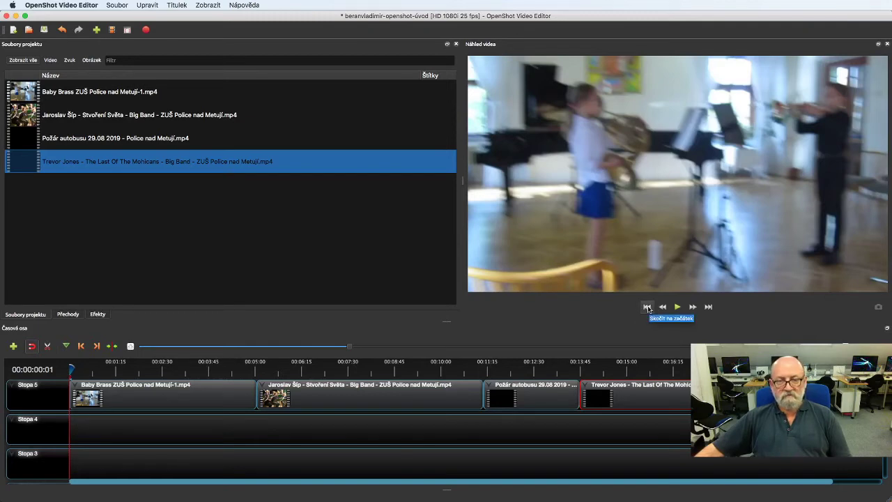
{"action": "left_click", "coordinate": [709, 308]}
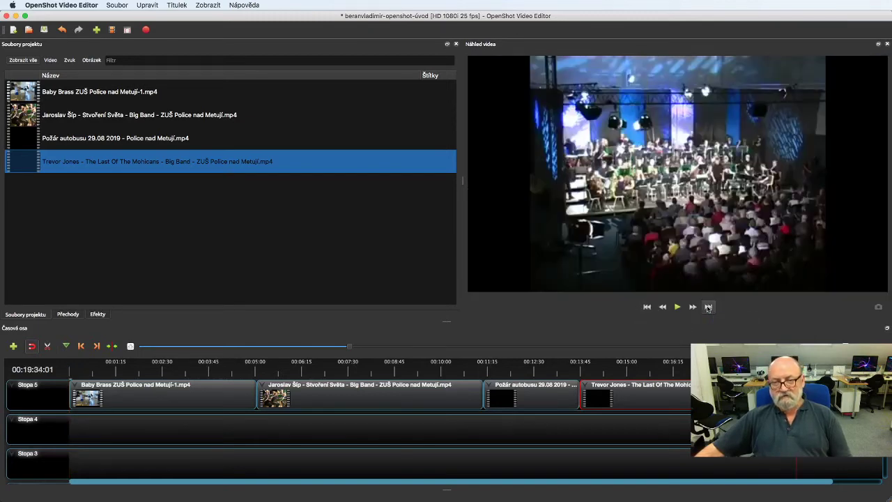
{"action": "left_click", "coordinate": [663, 308]}
{"action": "left_click", "coordinate": [663, 308]}
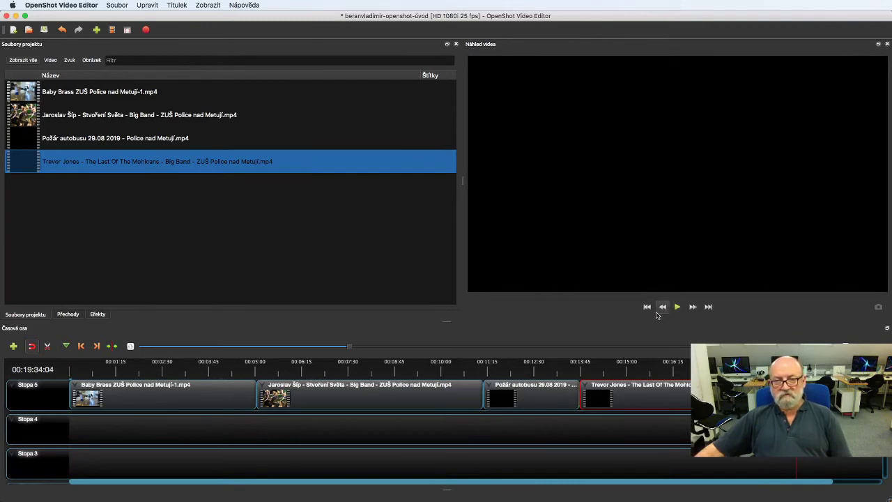
{"action": "left_click", "coordinate": [648, 307]}
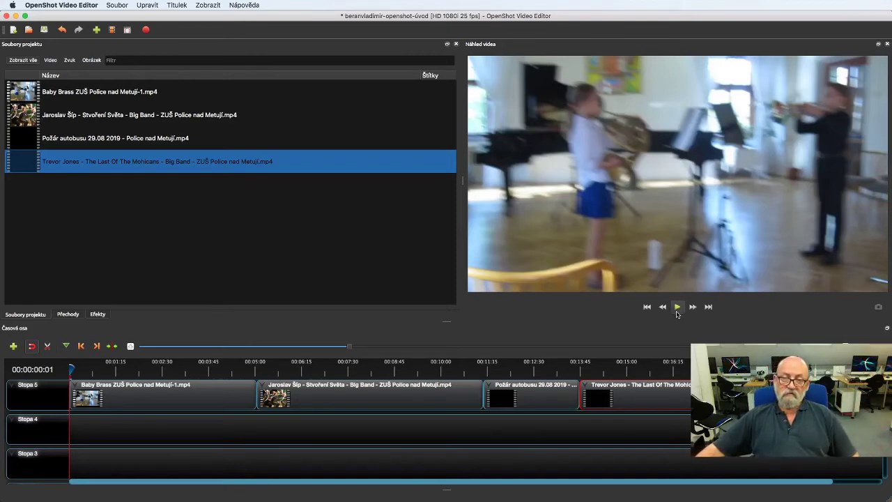
- Save the project and play the timeline from the start for about two seconds
{"action": "key", "text": "ctrl+s"}
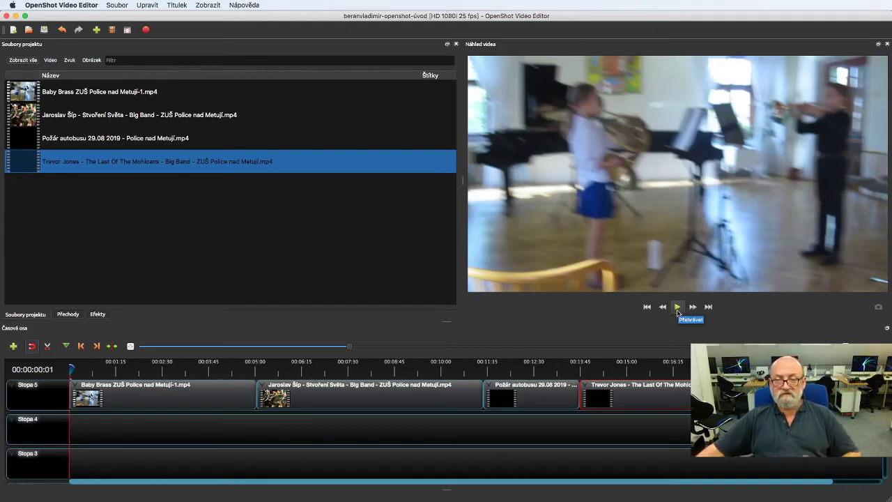
{"action": "left_click", "coordinate": [678, 309]}
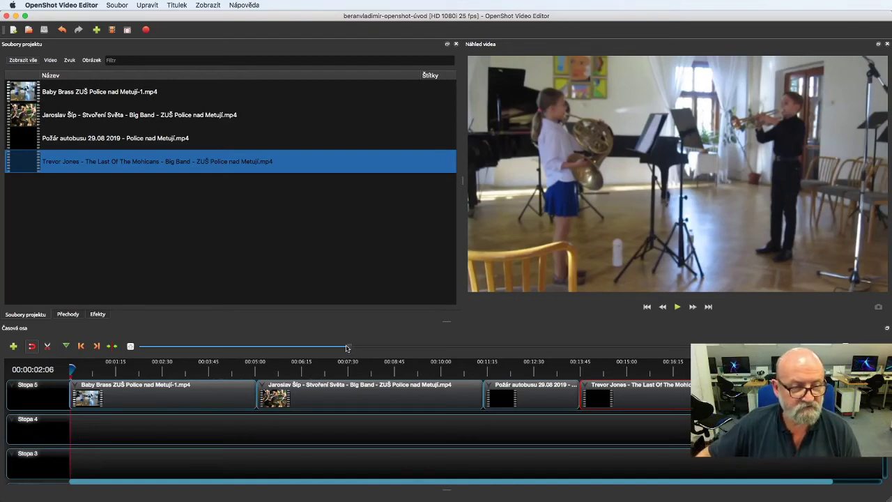
- Zoom in on the start of the Baby Brass clip until the timeline ruler is labelled every 3 seconds
{"action": "left_click_drag", "start_coordinate": [347, 347], "coordinate": [211, 347]}
{"action": "scroll", "coordinate": [108, 482], "scroll_direction": "left", "scroll_amount": 2}
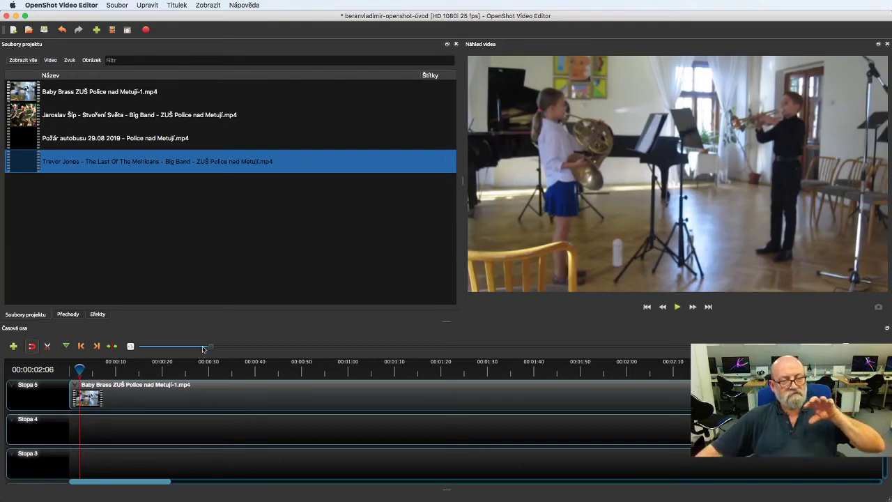
{"action": "left_click_drag", "start_coordinate": [203, 349], "coordinate": [167, 352]}
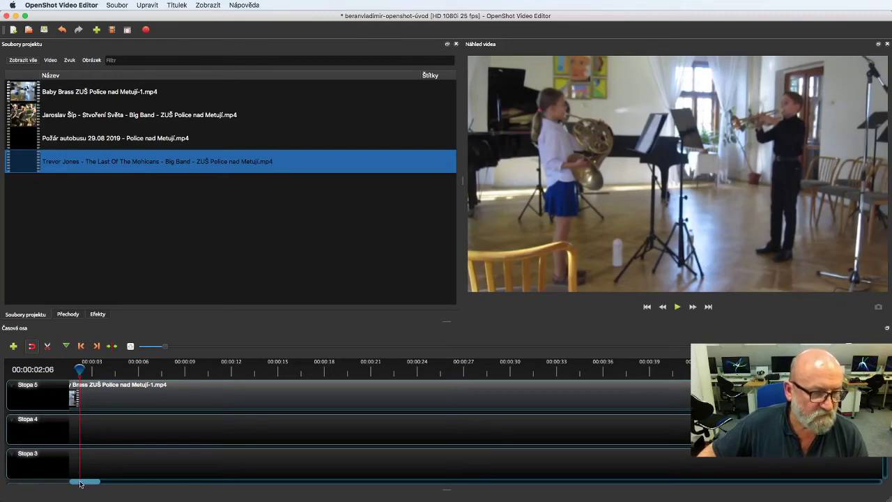
- Slice the Baby Brass clip at 00:00:02:06 with both sides kept, save the project, and undo the slice
{"action": "mouse_move", "coordinate": [82, 483]}
{"action": "left_mouse_down"}
{"action": "mouse_move", "coordinate": [58, 478]}
{"action": "mouse_move", "coordinate": [95, 484]}
{"action": "left_mouse_up"}
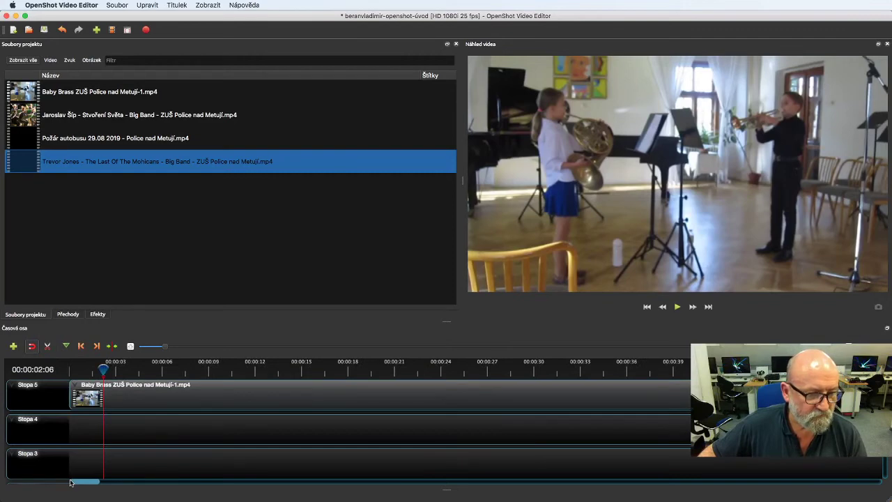
{"action": "left_click_drag", "start_coordinate": [80, 484], "coordinate": [76, 485]}
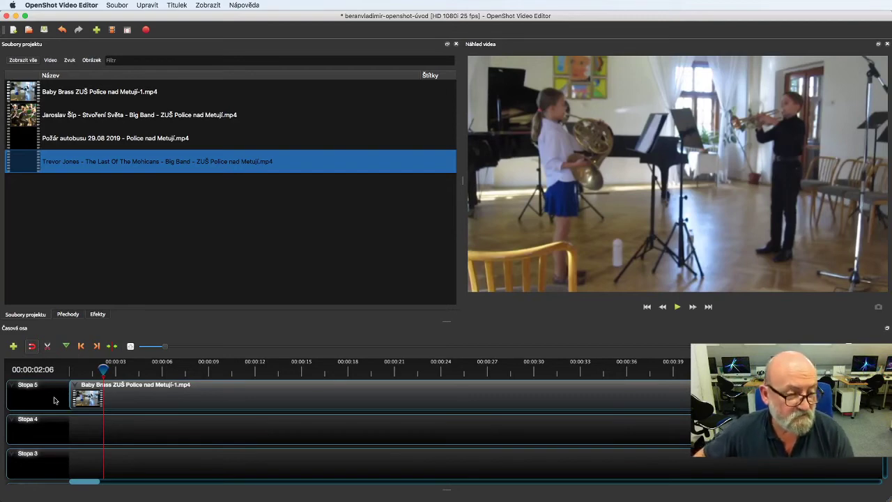
{"action": "right_click", "coordinate": [111, 394]}
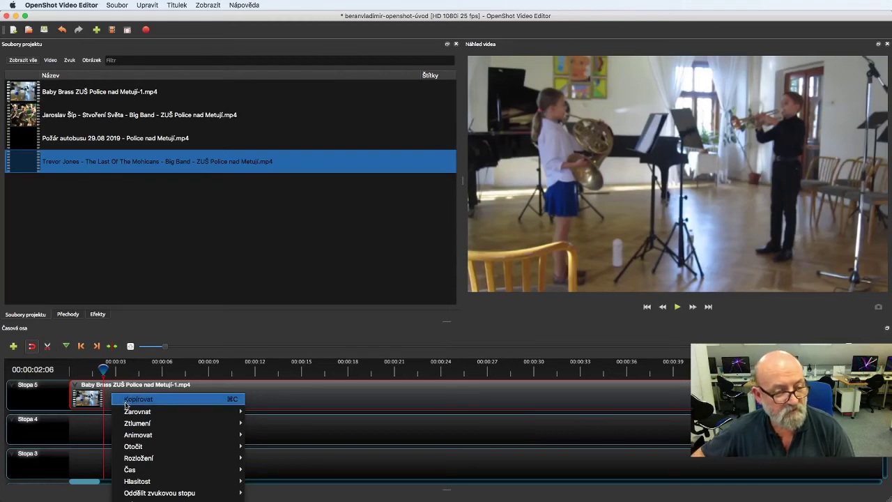
{"action": "mouse_move", "coordinate": [130, 426]}
{"action": "mouse_move", "coordinate": [136, 481]}
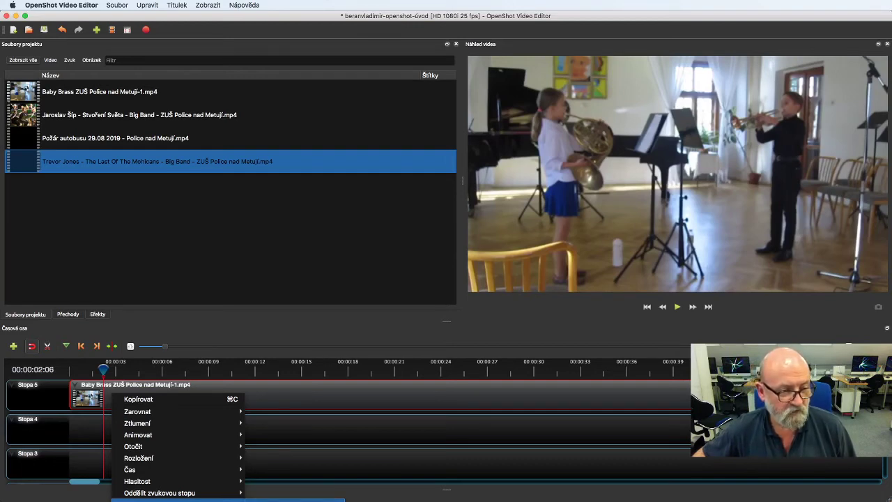
{"action": "left_click", "coordinate": [230, 500]}
{"action": "key", "text": "super+s"}
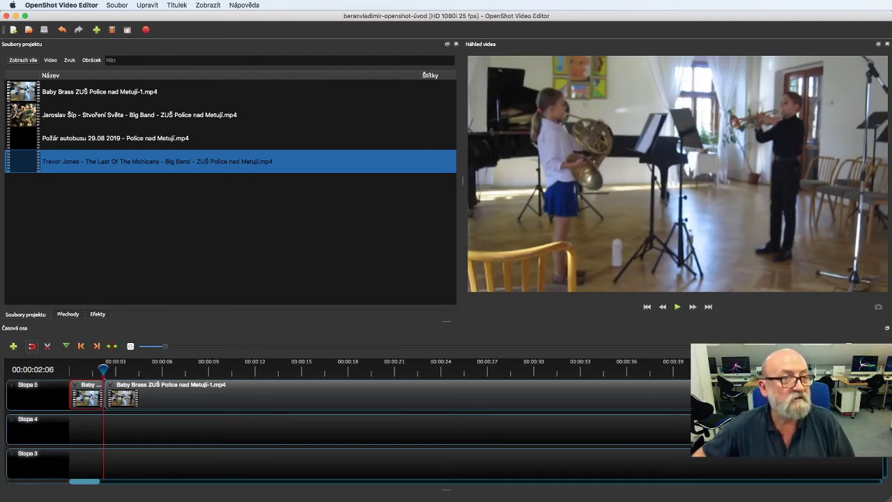
{"action": "left_click", "coordinate": [62, 30]}
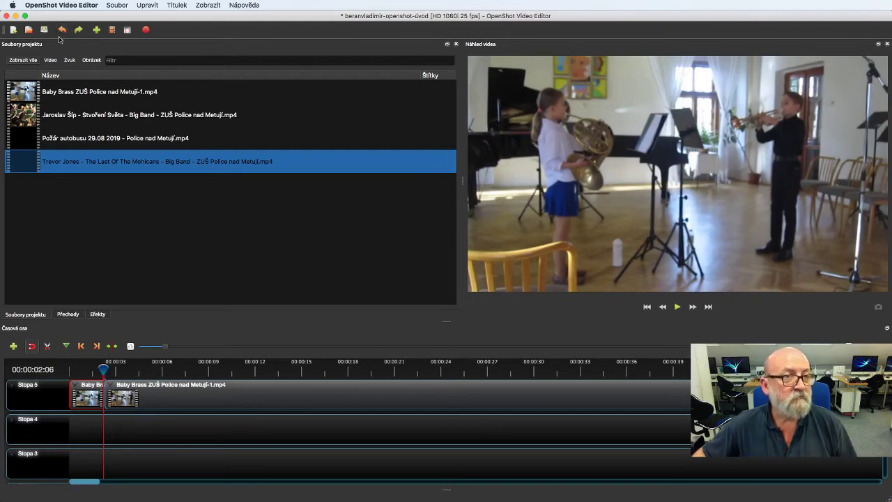
{"action": "left_click", "coordinate": [62, 31]}
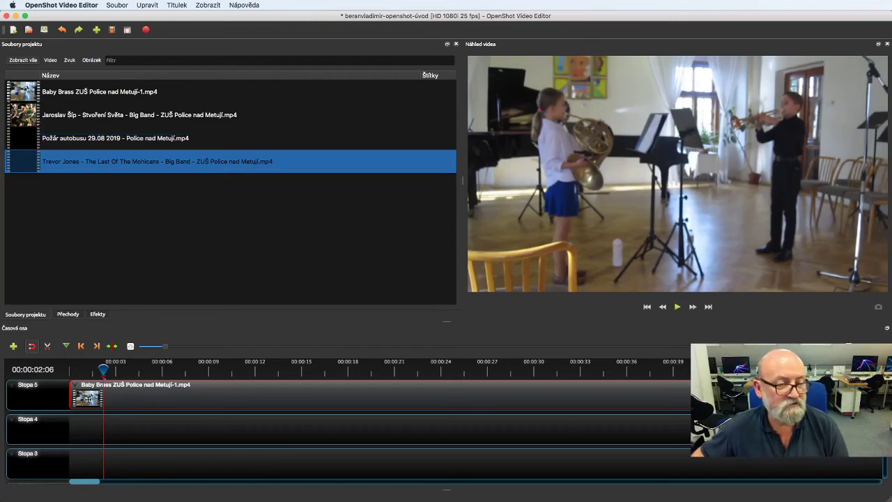
- Slice the Baby Brass clip at 00:00:02:06, keeping only the part after the playhead
{"action": "right_click", "coordinate": [120, 392]}
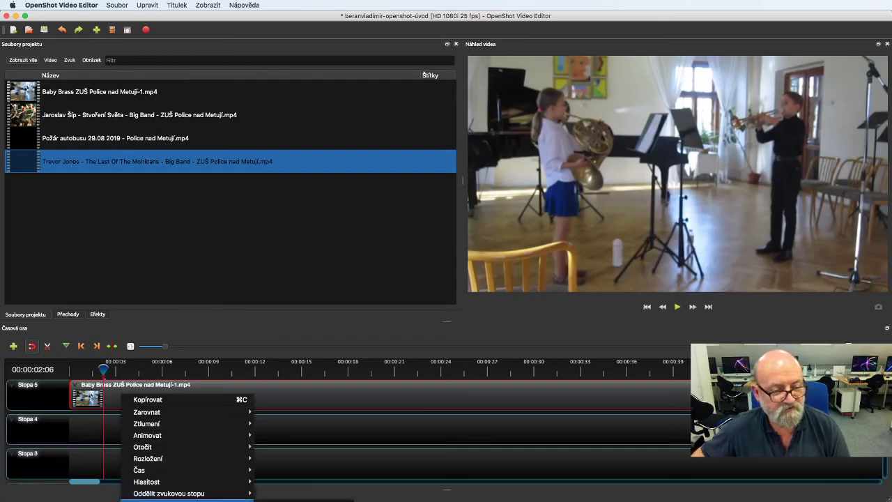
{"action": "mouse_move", "coordinate": [185, 499]}
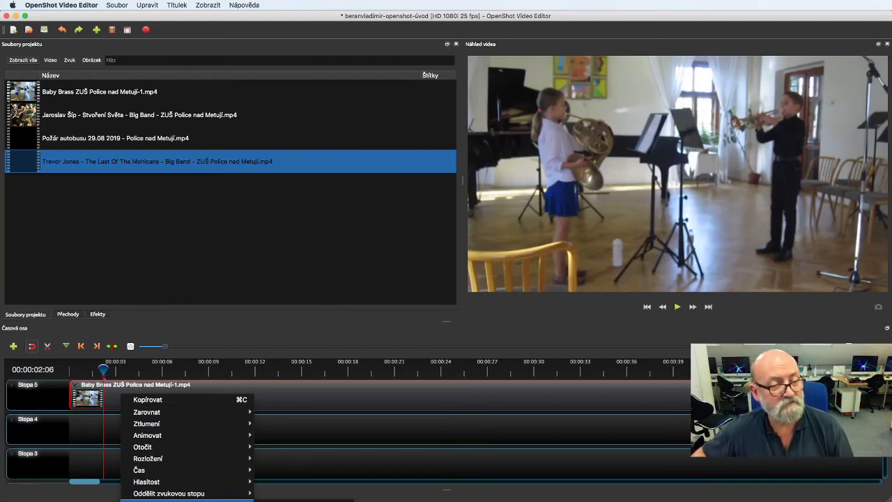
{"action": "left_click", "coordinate": [300, 499]}
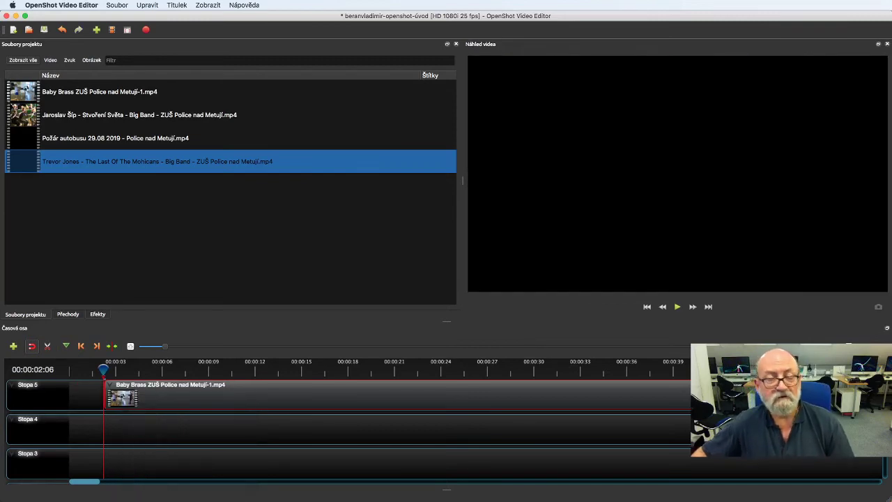
- Preview the trimmed start of the Baby Brass clip twice, starting from 00:00:01:18 and from about one second
{"action": "left_click", "coordinate": [93, 369]}
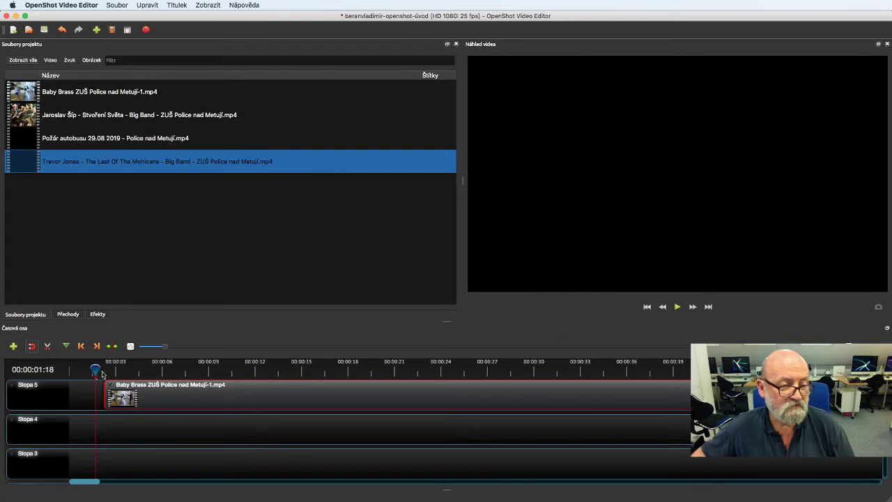
{"action": "key", "text": "space"}
{"action": "key", "text": "space"}
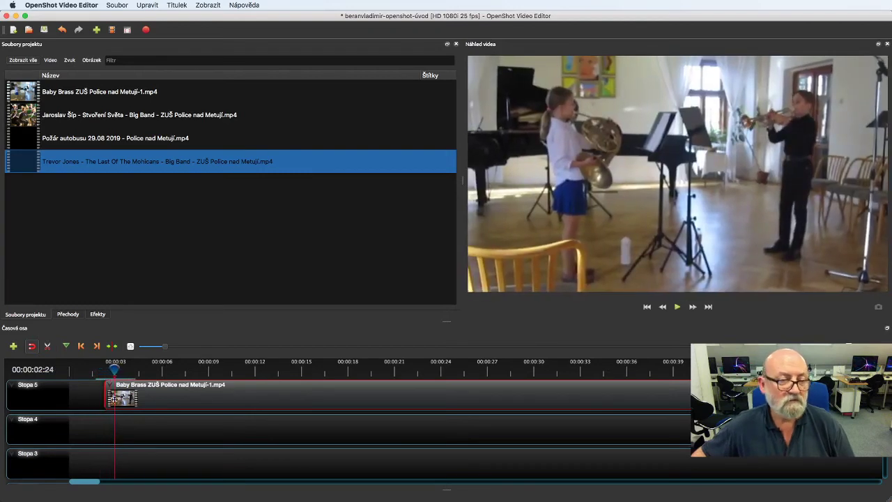
{"action": "left_click", "coordinate": [90, 370]}
{"action": "key", "text": "space"}
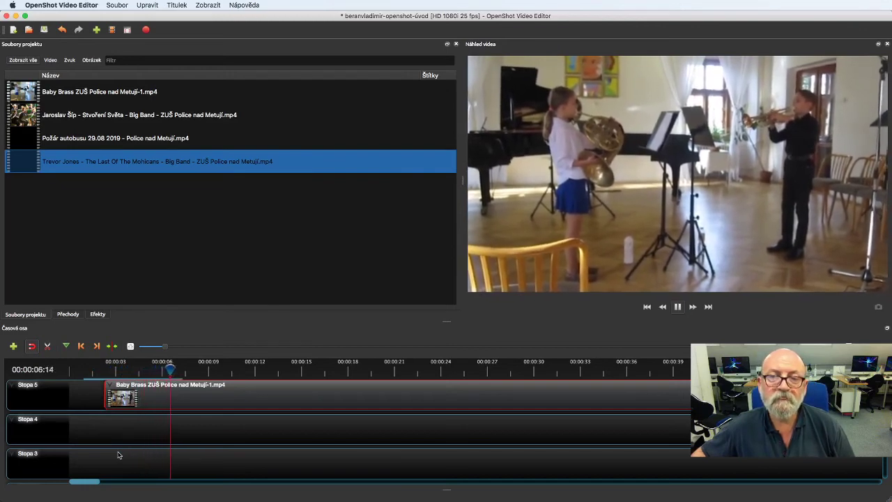
{"action": "key", "text": "space"}
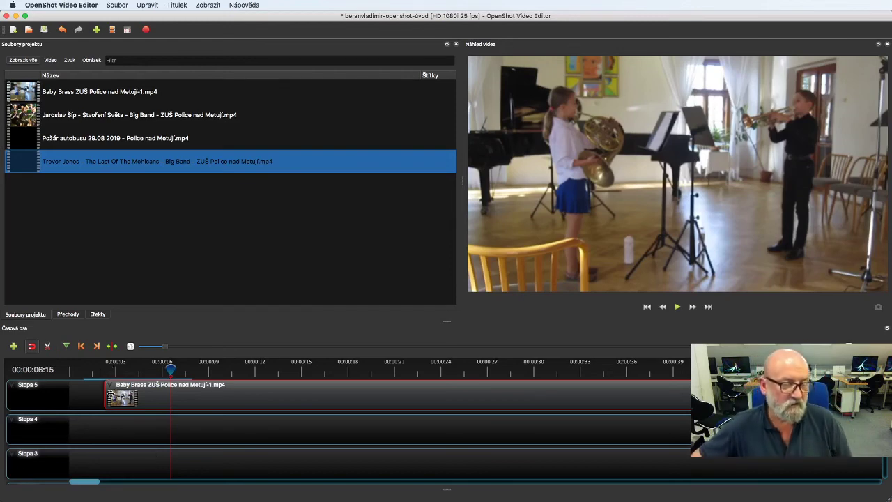
- Apply a fast fade-in, Fade In (rychlý), to the start of the Baby Brass clip
{"action": "right_click", "coordinate": [149, 396]}
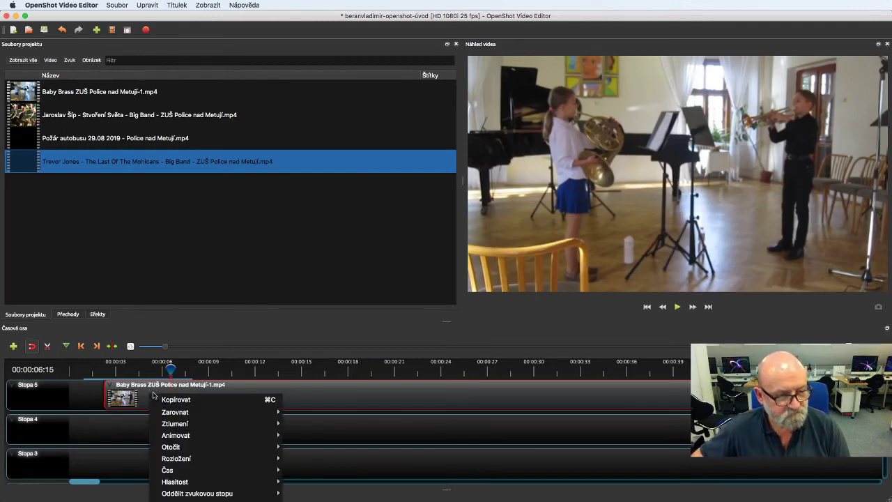
{"action": "mouse_move", "coordinate": [174, 424]}
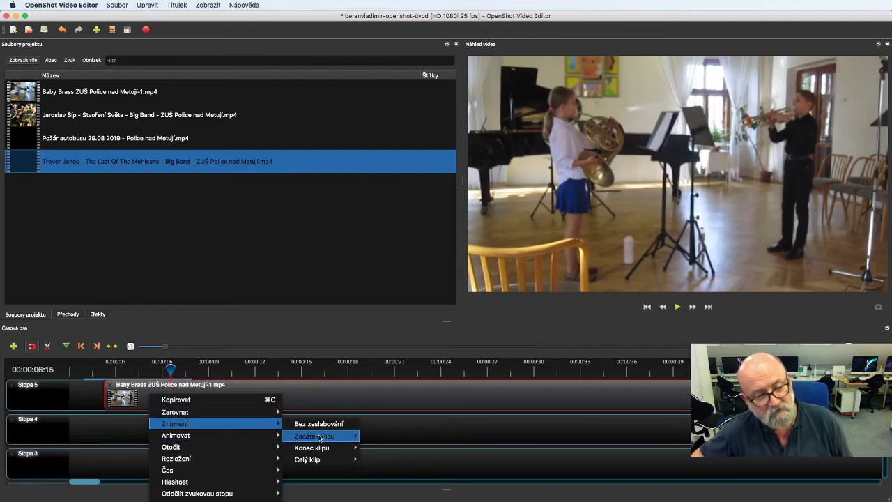
{"action": "mouse_move", "coordinate": [319, 441]}
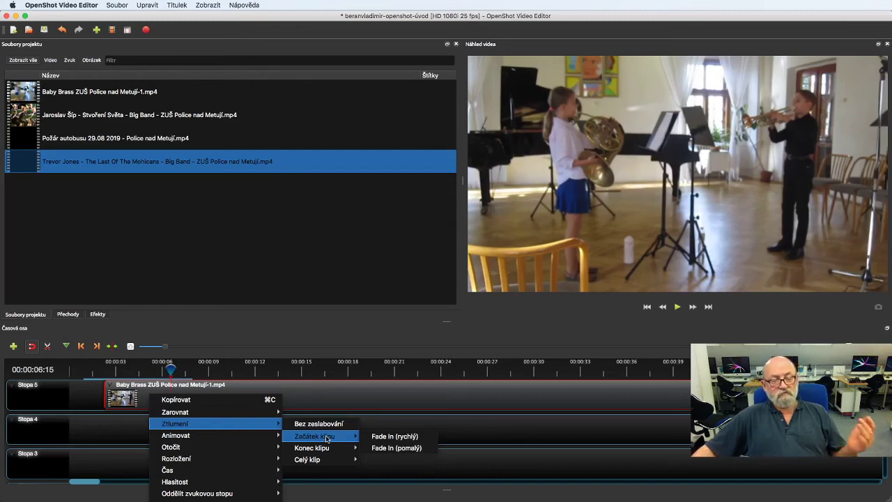
{"action": "left_click", "coordinate": [384, 438]}
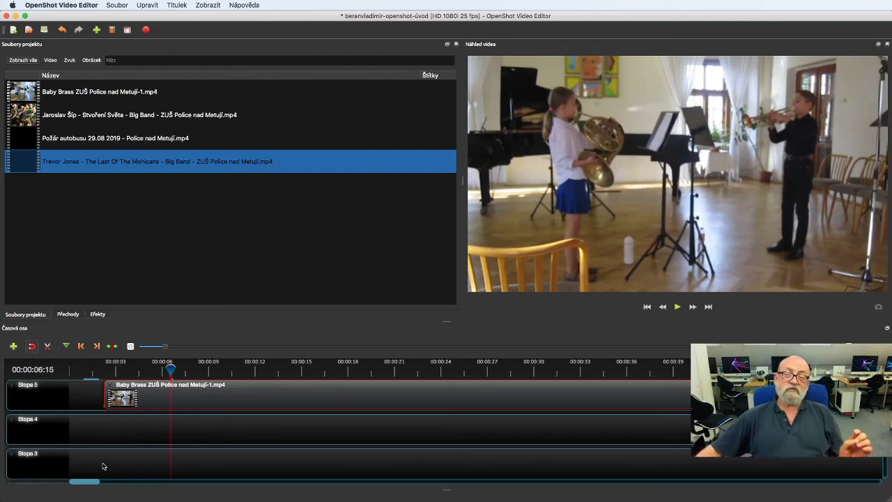
- Play the timeline from 00:00:00:13 to about 00:00:05:15 to check the fade-in on the Baby Brass clip
{"action": "left_click", "coordinate": [76, 370]}
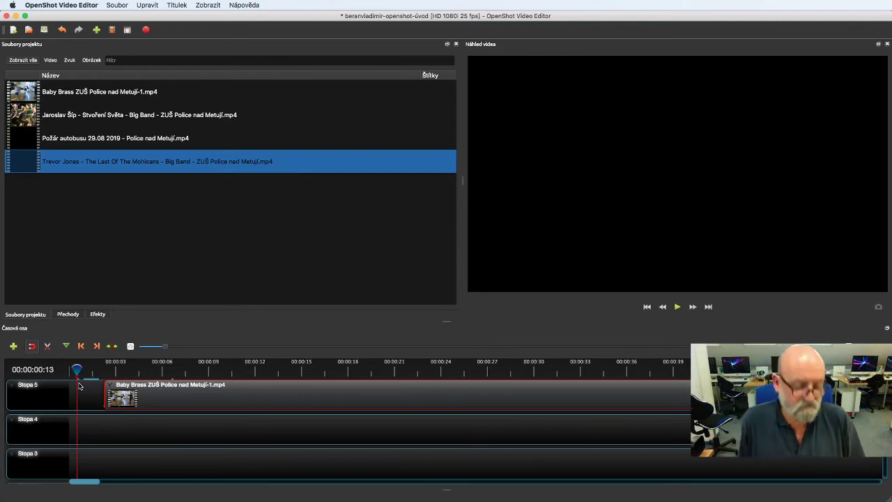
{"action": "key", "text": "space"}
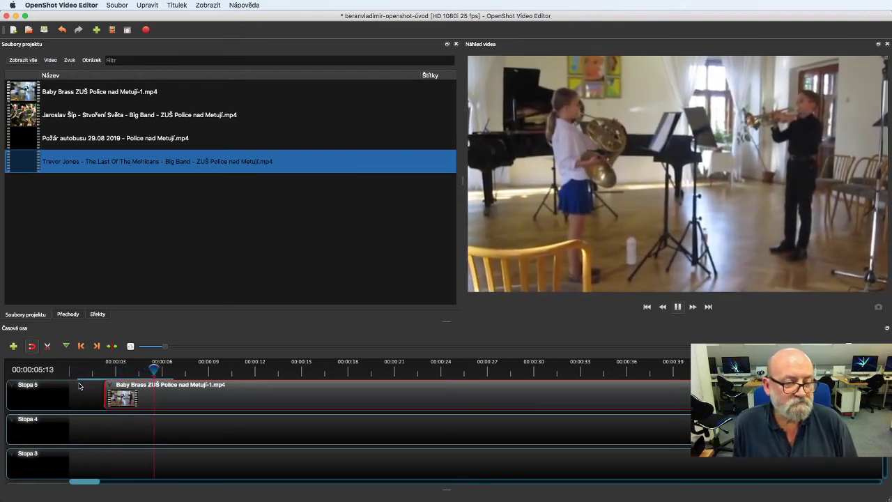
{"action": "key", "text": "space"}
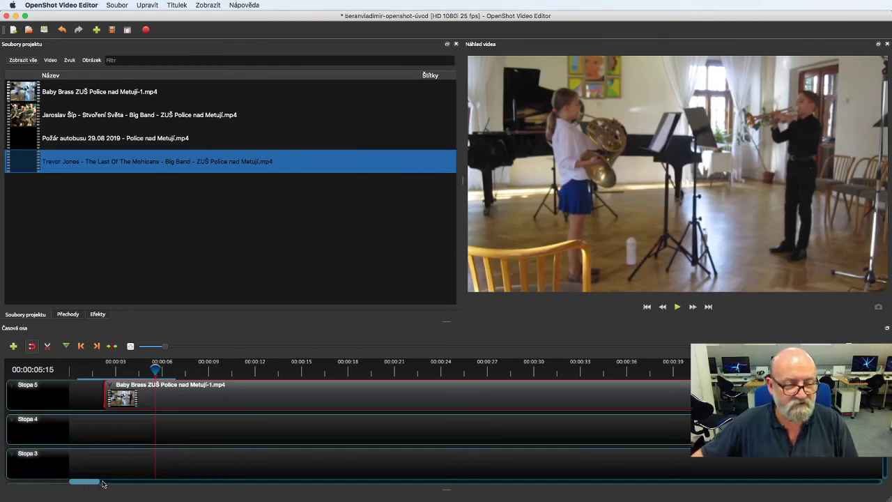
- Play the end of the Baby Brass clip from 00:04:52:10 to about 00:04:58:19 to find a cut point
{"action": "left_click_drag", "start_coordinate": [97, 483], "coordinate": [251, 490]}
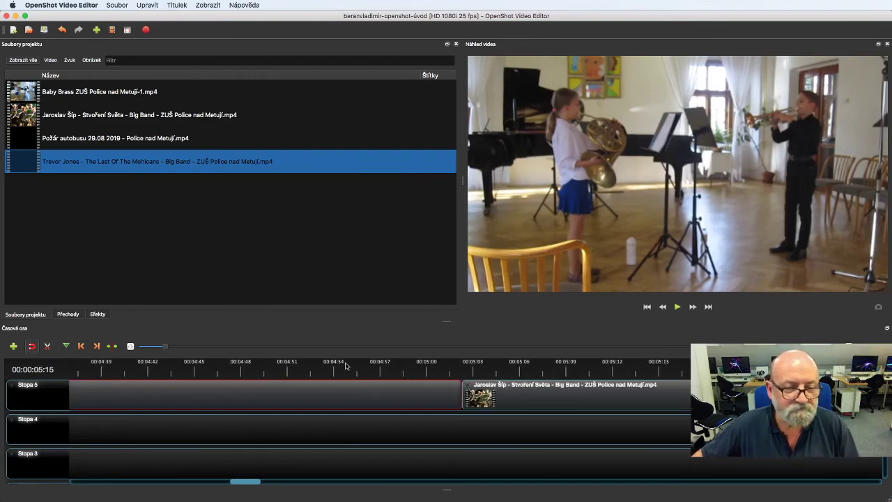
{"action": "left_click", "coordinate": [309, 370]}
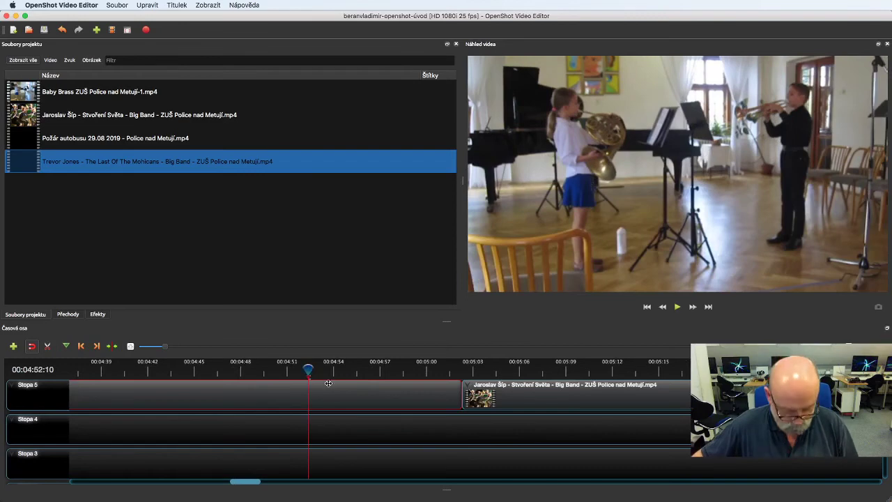
{"action": "key", "text": "space"}
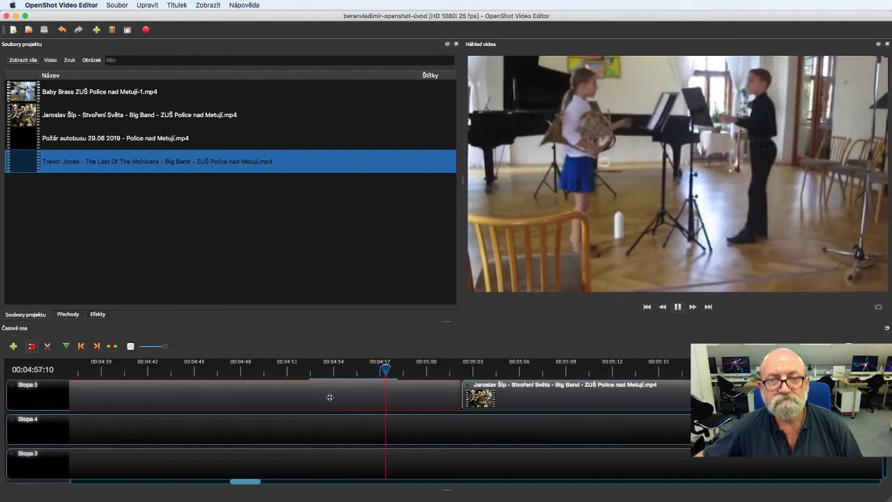
{"action": "key", "text": "space"}
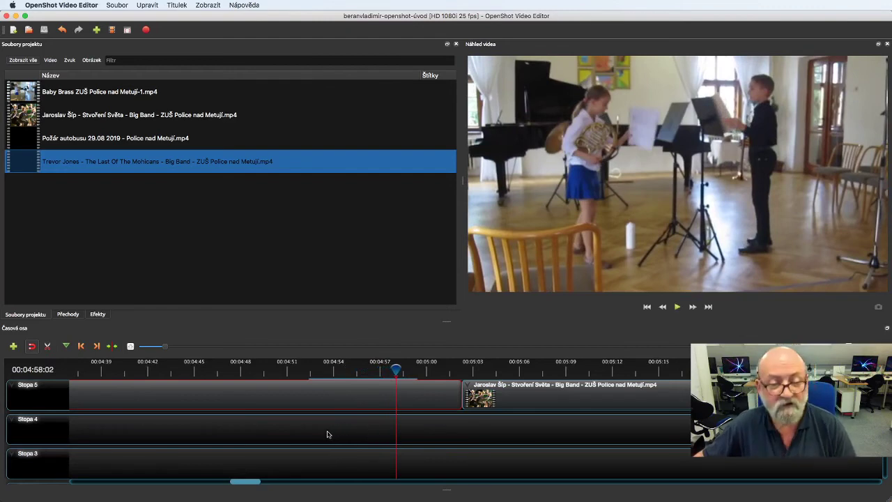
{"action": "key", "text": "space"}
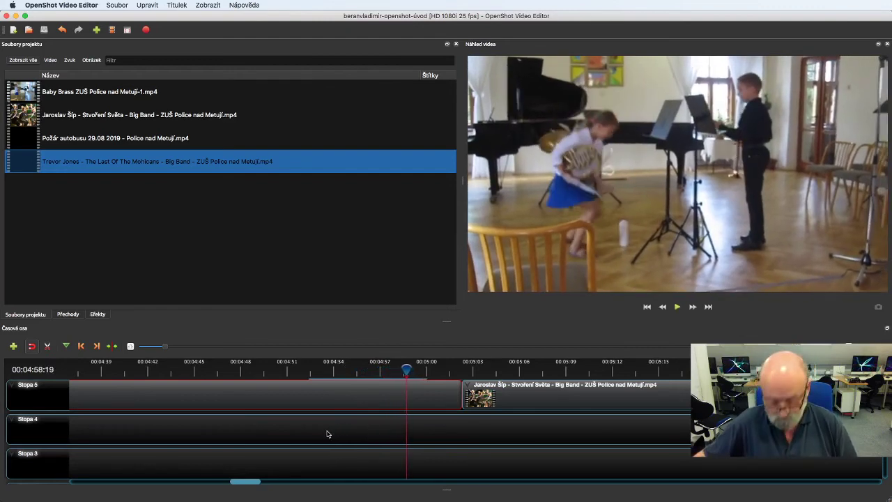
- Slice the Baby Brass clip at 00:04:57:20, keeping only the part before the playhead
{"action": "left_click_drag", "start_coordinate": [401, 375], "coordinate": [393, 375]}
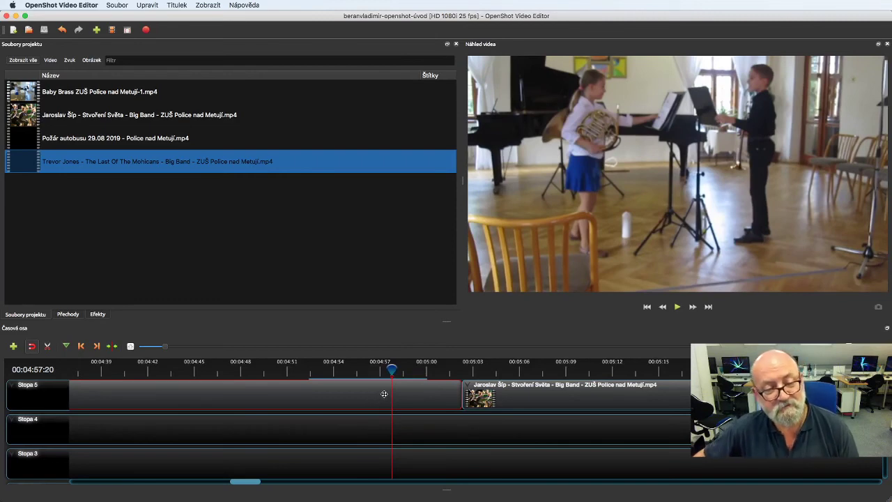
{"action": "right_click", "coordinate": [387, 395]}
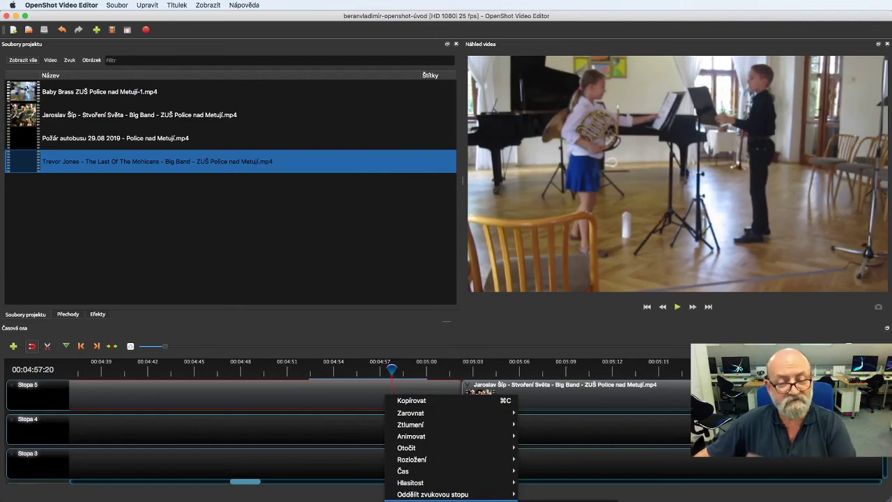
{"action": "left_click", "coordinate": [446, 500]}
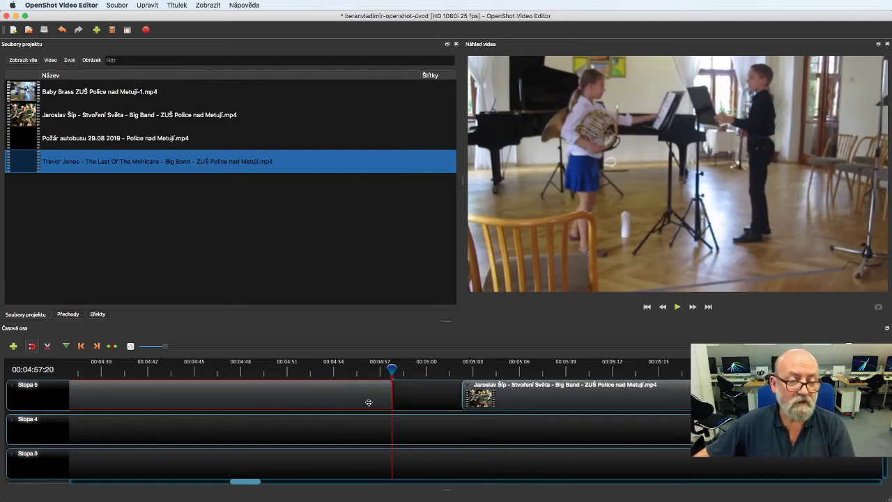
- Apply a fast fade-out, Do ztracena (rychle), to the end of the Baby Brass clip
{"action": "left_click", "coordinate": [370, 374]}
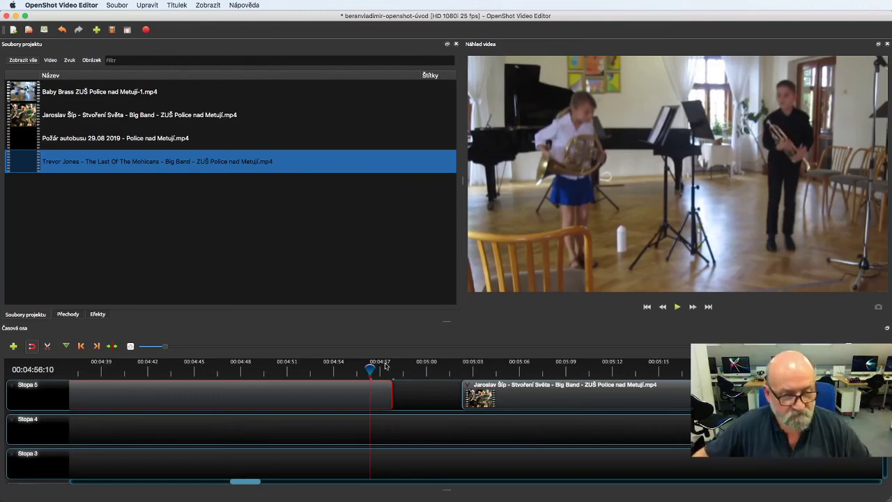
{"action": "right_click", "coordinate": [361, 396]}
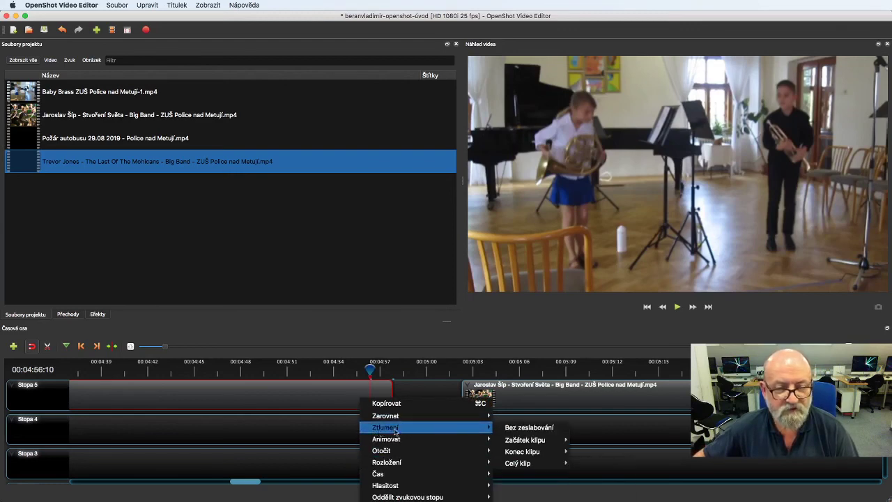
{"action": "mouse_move", "coordinate": [419, 439]}
{"action": "mouse_move", "coordinate": [462, 428]}
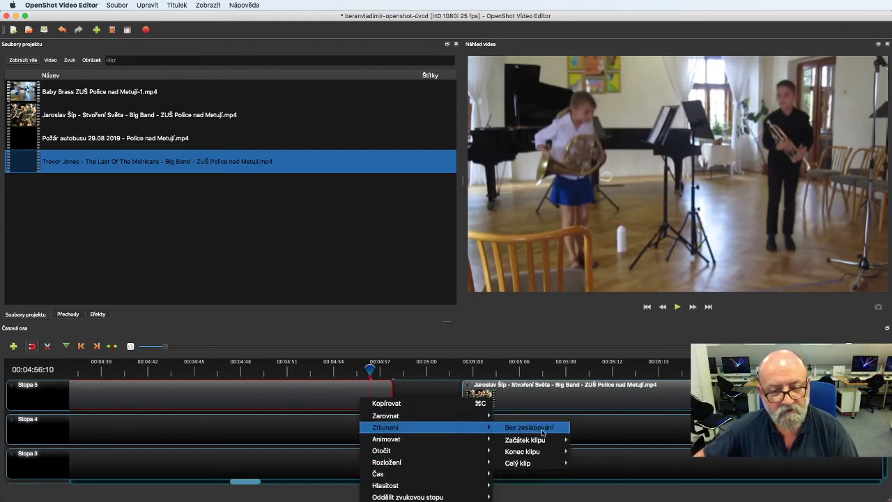
{"action": "mouse_move", "coordinate": [545, 454]}
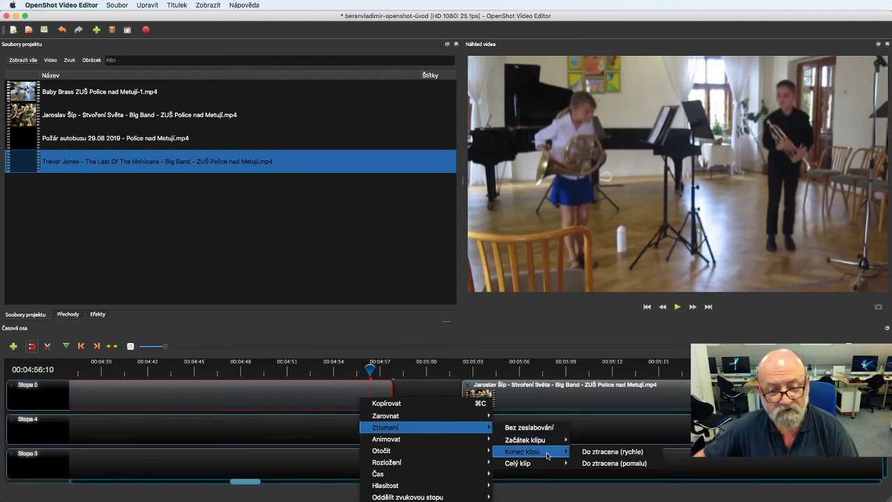
{"action": "left_click", "coordinate": [600, 455]}
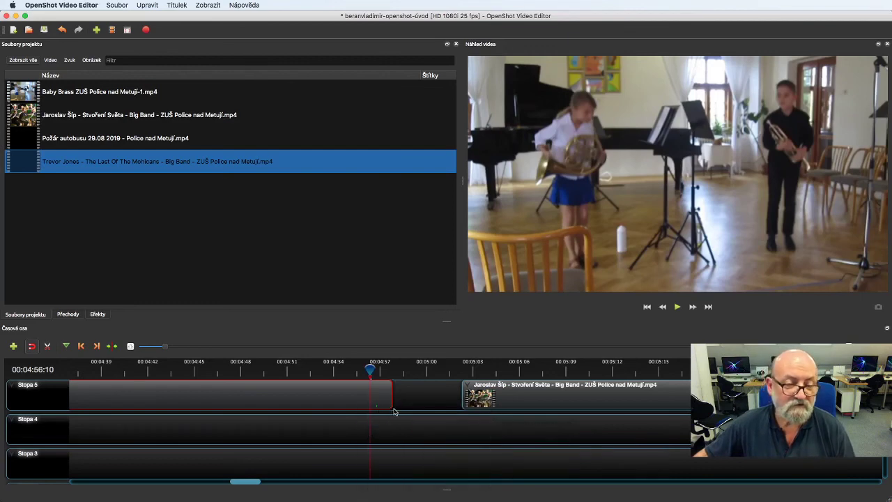
- Play the end of the Baby Brass clip from 00:04:48:02 to about 00:04:59:02 to check its fade-out
{"action": "left_click", "coordinate": [242, 371]}
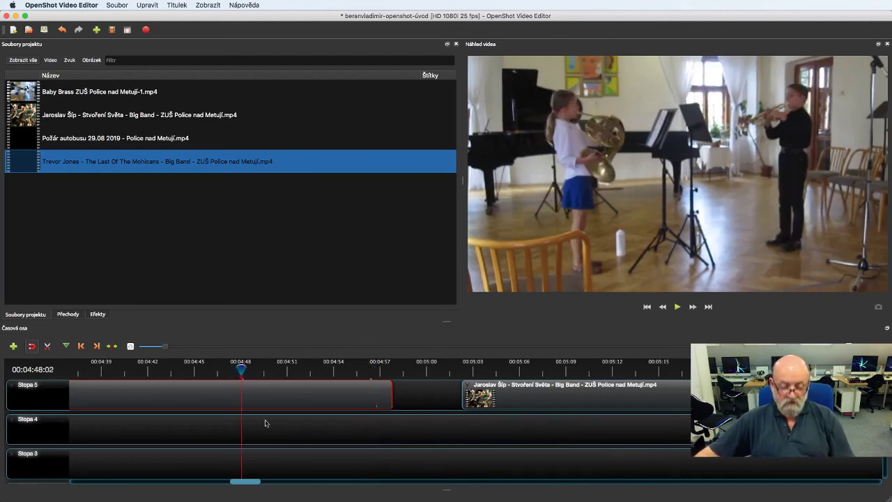
{"action": "key", "text": "space"}
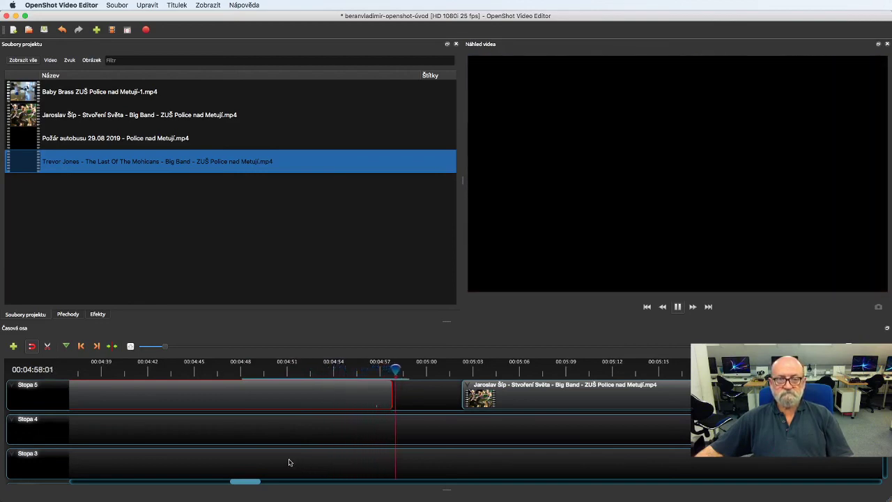
{"action": "key", "text": "space"}
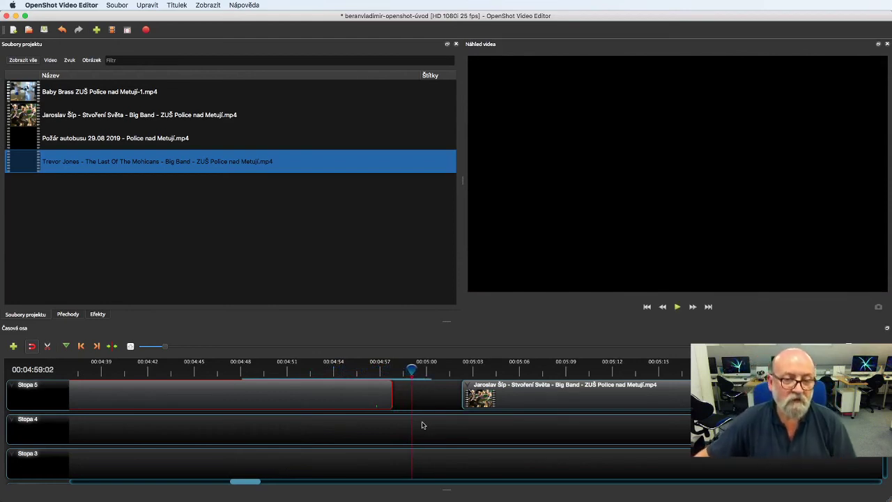
- Play from the gap before the Stvoření Světa clip to about 00:05:06:21 to check how that clip starts
{"action": "left_click", "coordinate": [550, 396]}
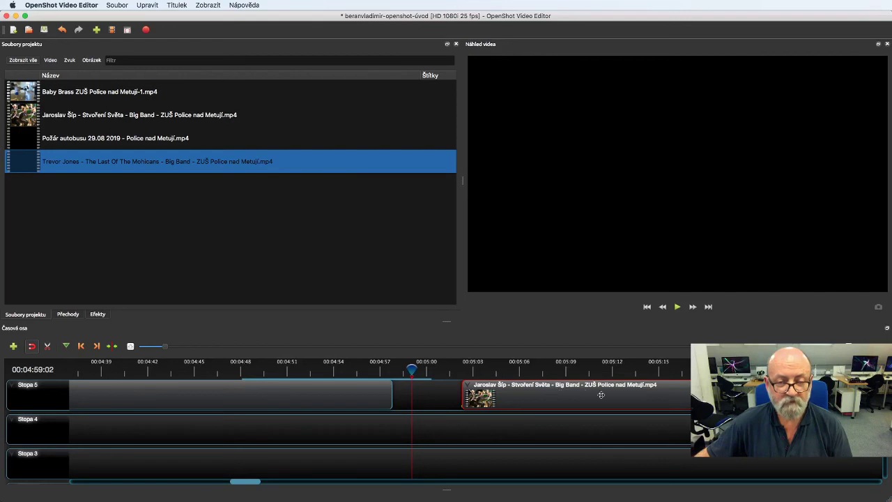
{"action": "left_click", "coordinate": [454, 380]}
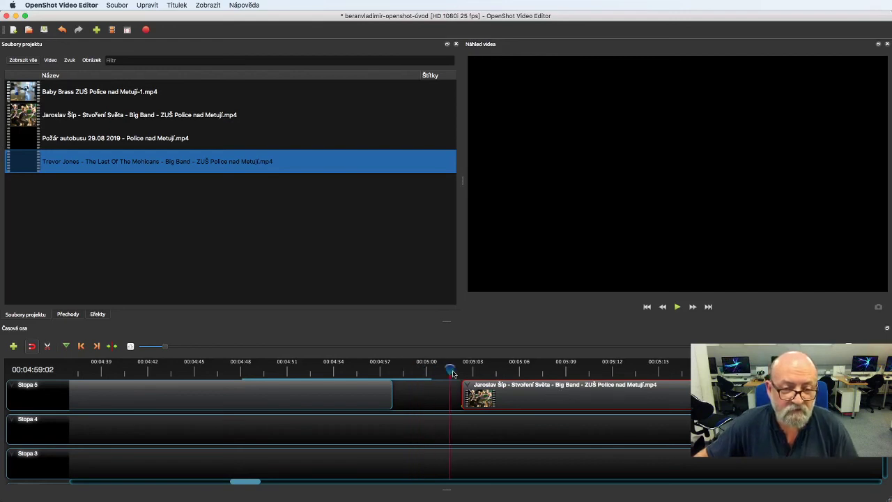
{"action": "key", "text": "space"}
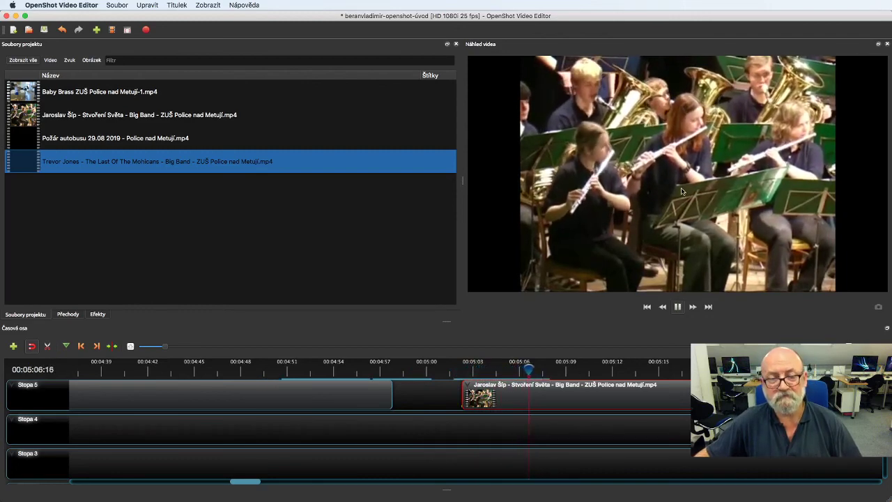
{"action": "key", "text": "space"}
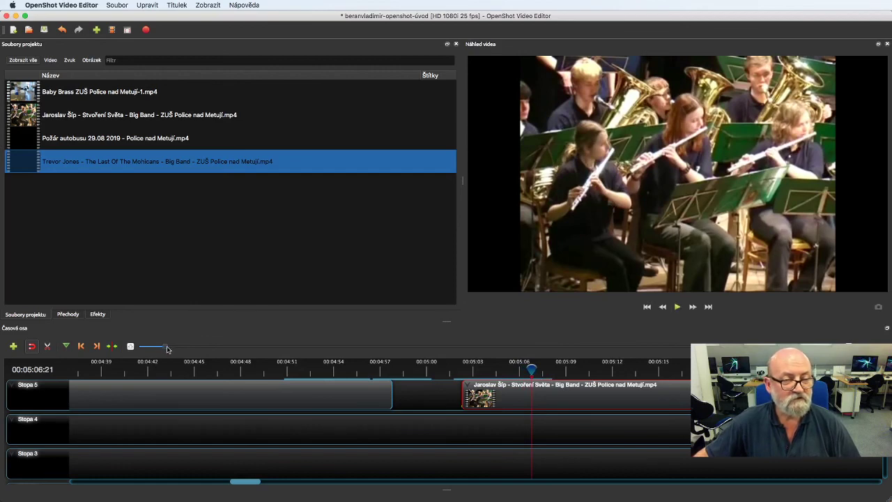
- Show all Stopa 5 clips together on the timeline and preview the frames at 00:15:36:01 and 00:08:43:14
{"action": "left_click_drag", "start_coordinate": [167, 348], "coordinate": [361, 352]}
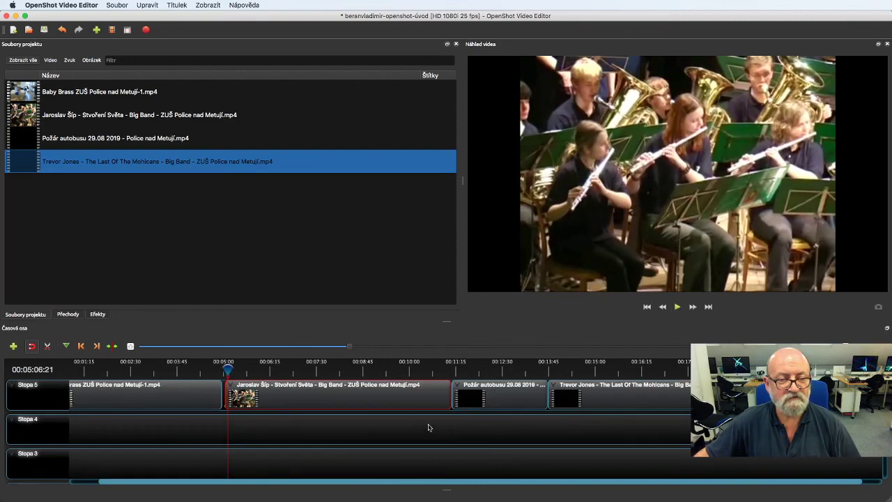
{"action": "left_click", "coordinate": [618, 376]}
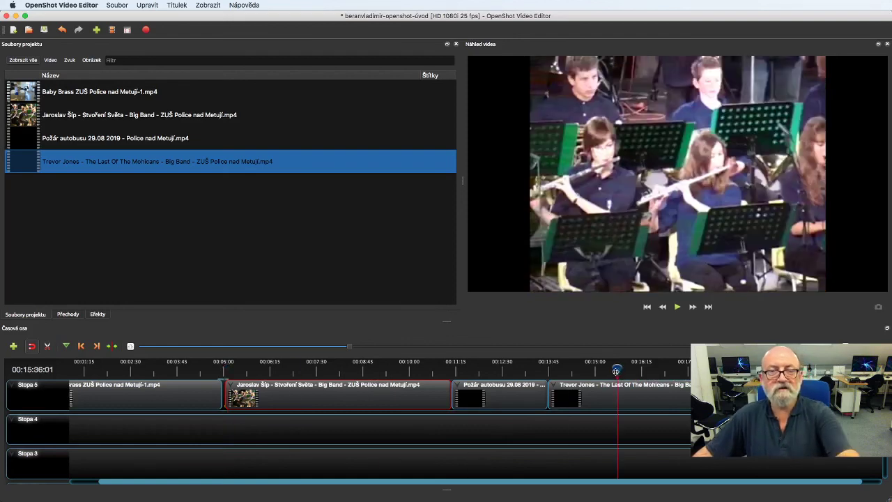
{"action": "left_click", "coordinate": [362, 373]}
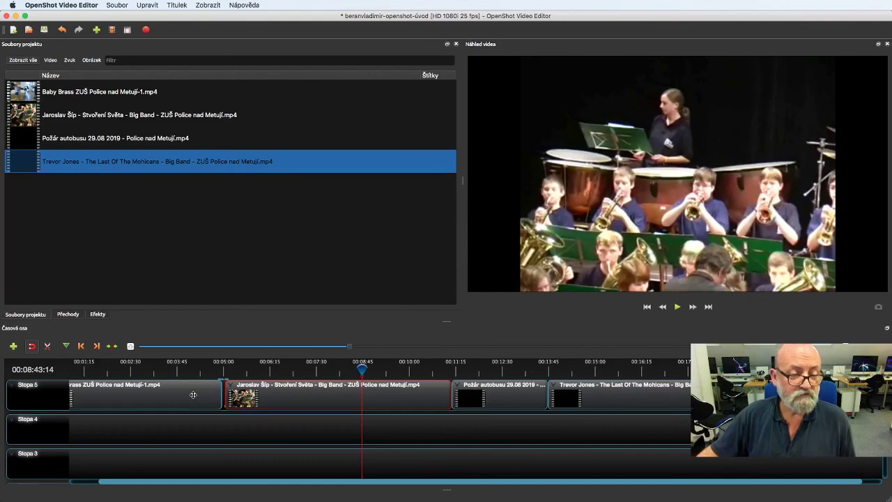
{"action": "left_click", "coordinate": [500, 394]}
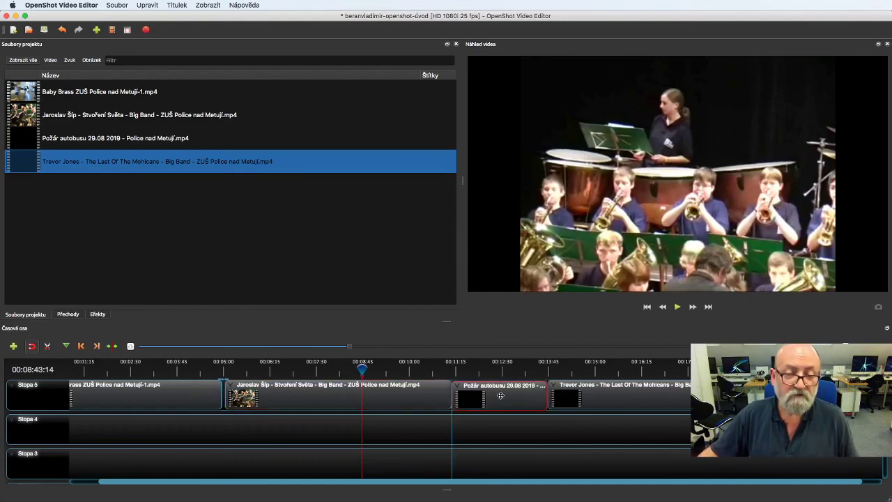
{"action": "left_click", "coordinate": [403, 398]}
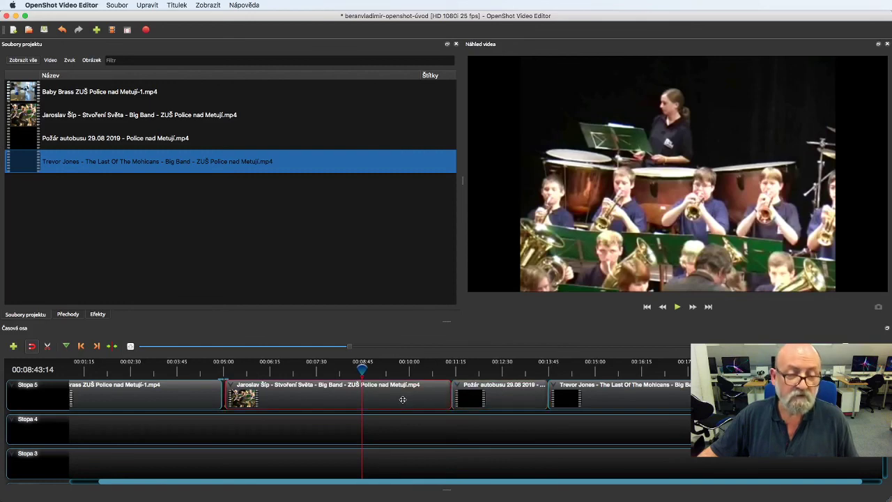
{"action": "right_click", "coordinate": [496, 396]}
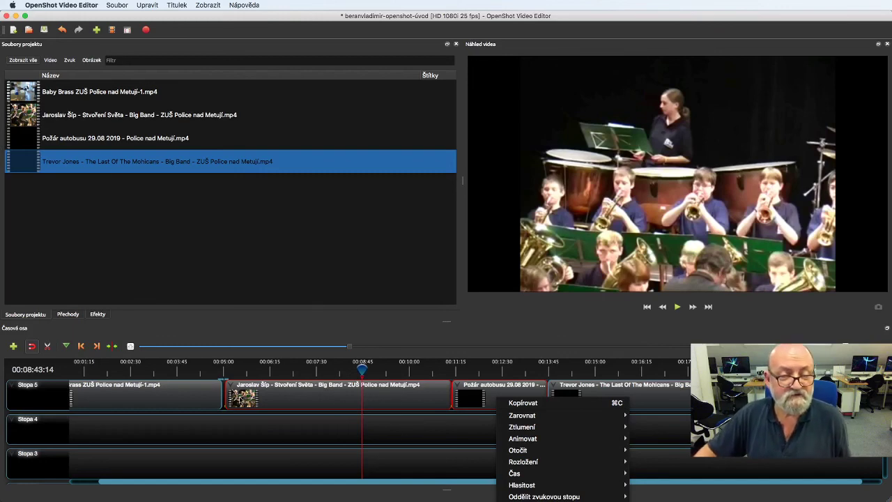
{"action": "left_click", "coordinate": [157, 397]}
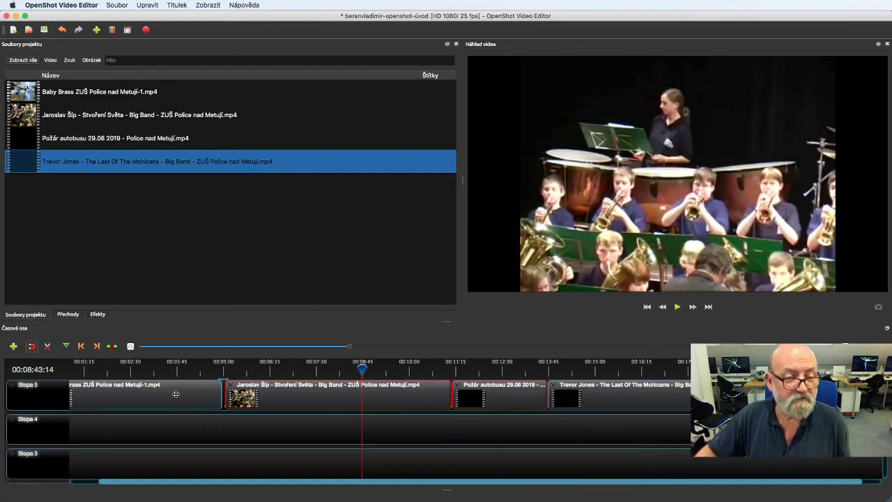
{"action": "left_click", "coordinate": [340, 437]}
{"action": "left_click", "coordinate": [282, 394]}
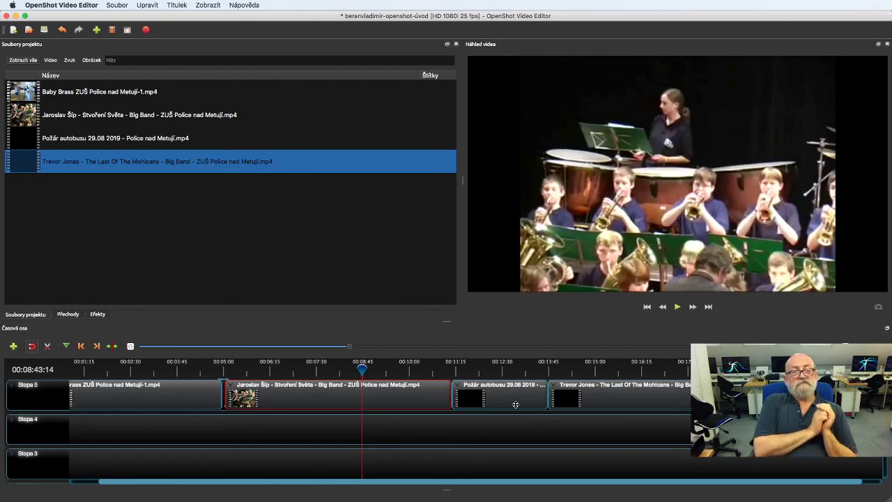
- Save the project under its existing name, beranvladimir-openshot-úvod
{"action": "key", "text": "super+s"}
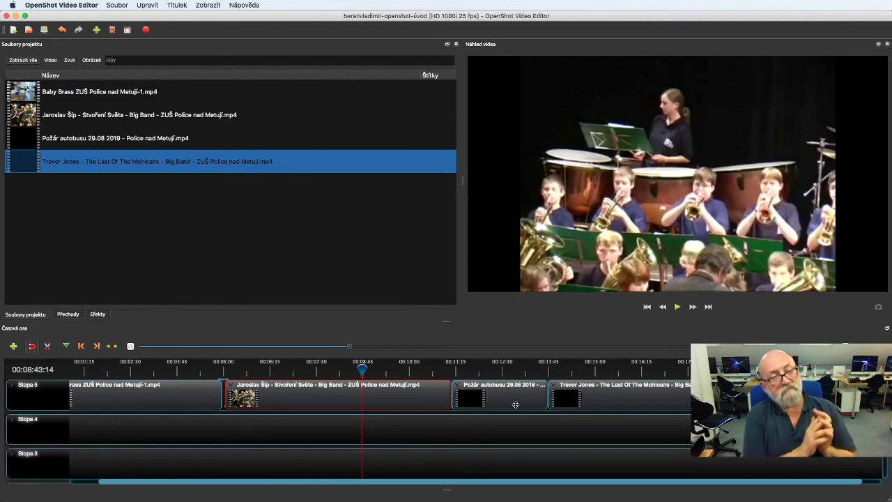